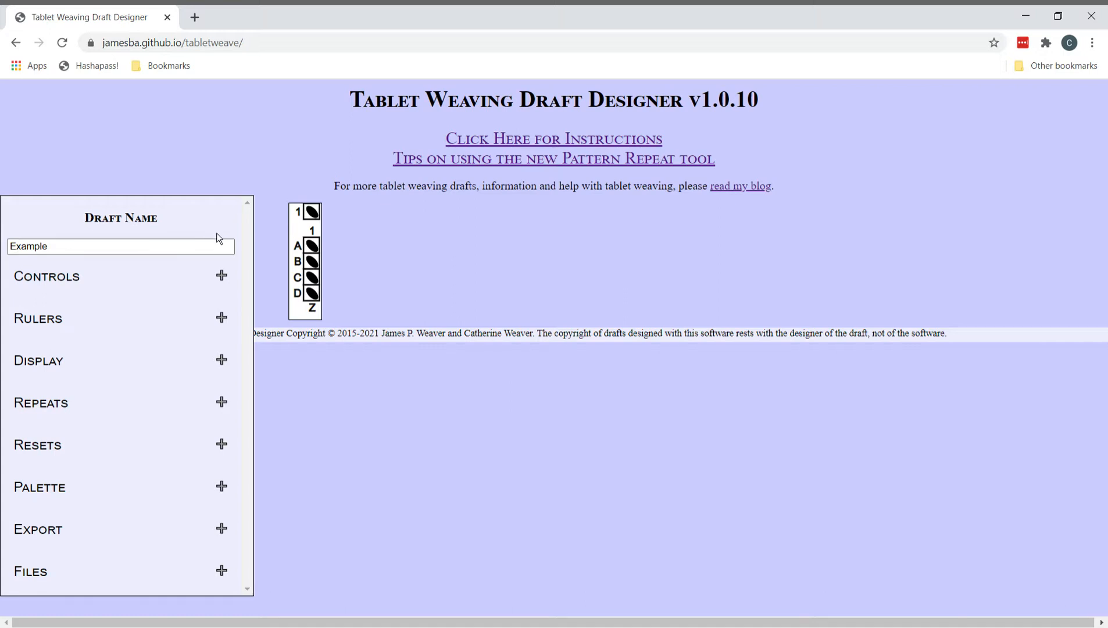
Set the draft's number of picks to 10
left_click(227, 287)
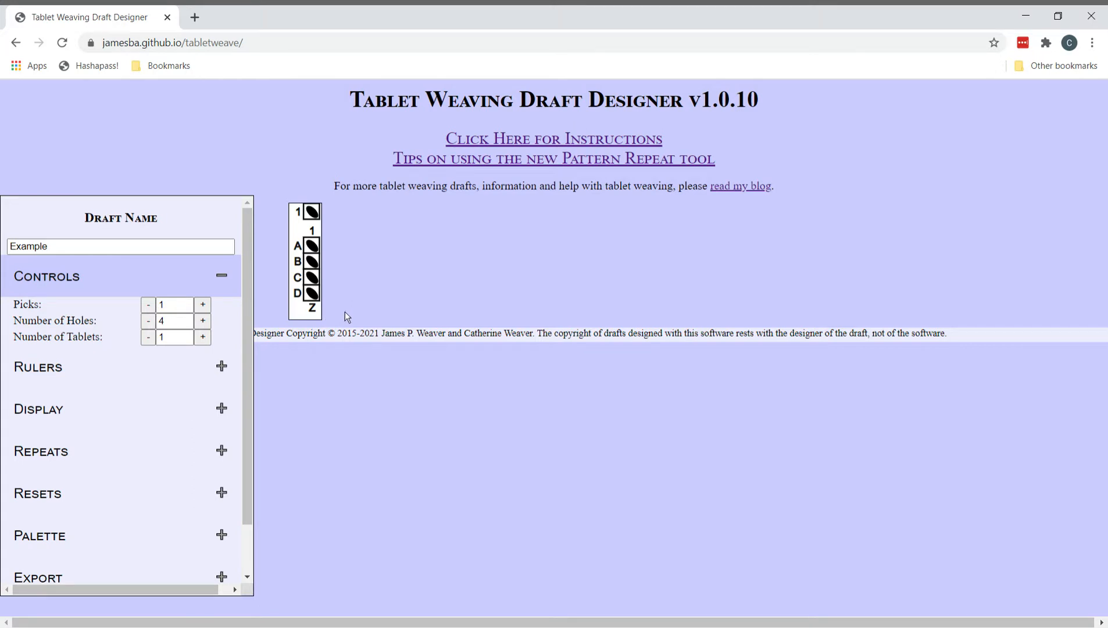
left_click(175, 308)
type("0")
left_click(228, 311)
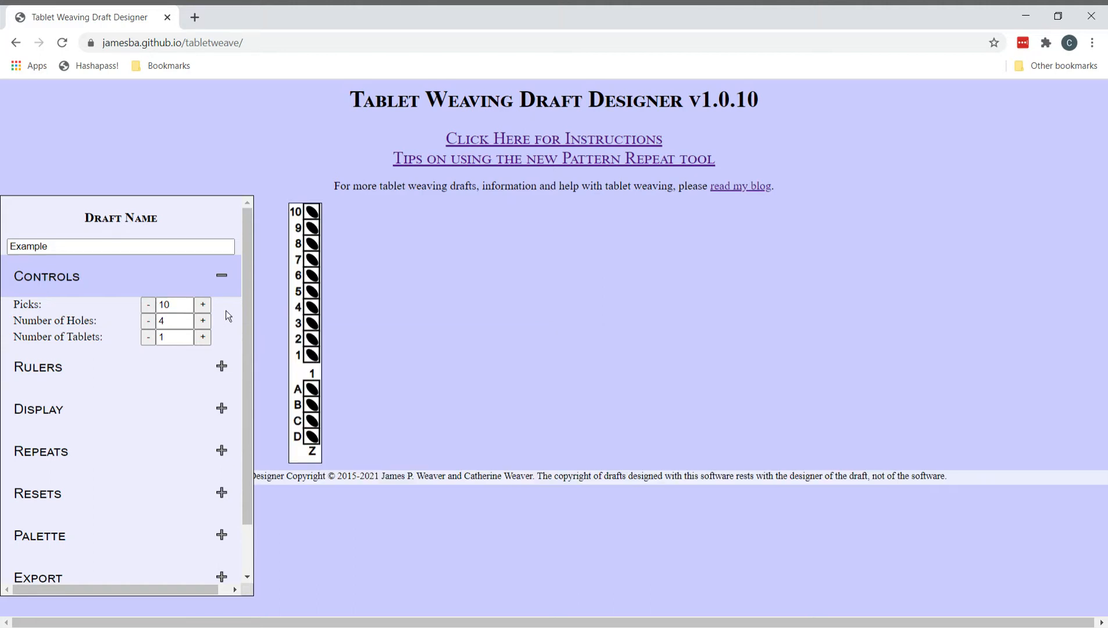
left_click(208, 309)
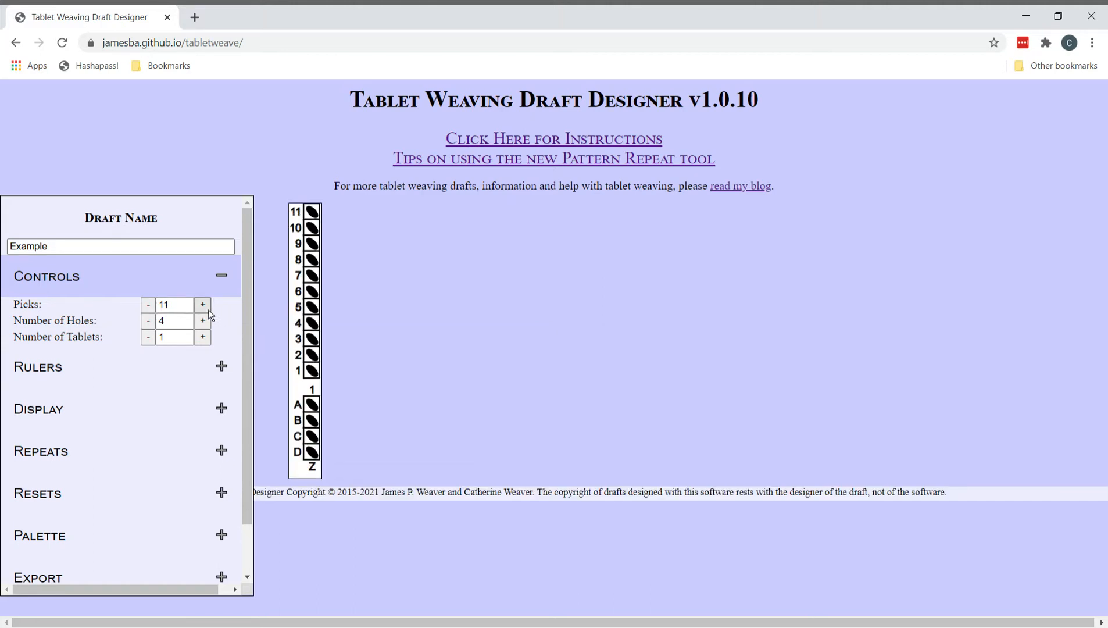
left_click(149, 309)
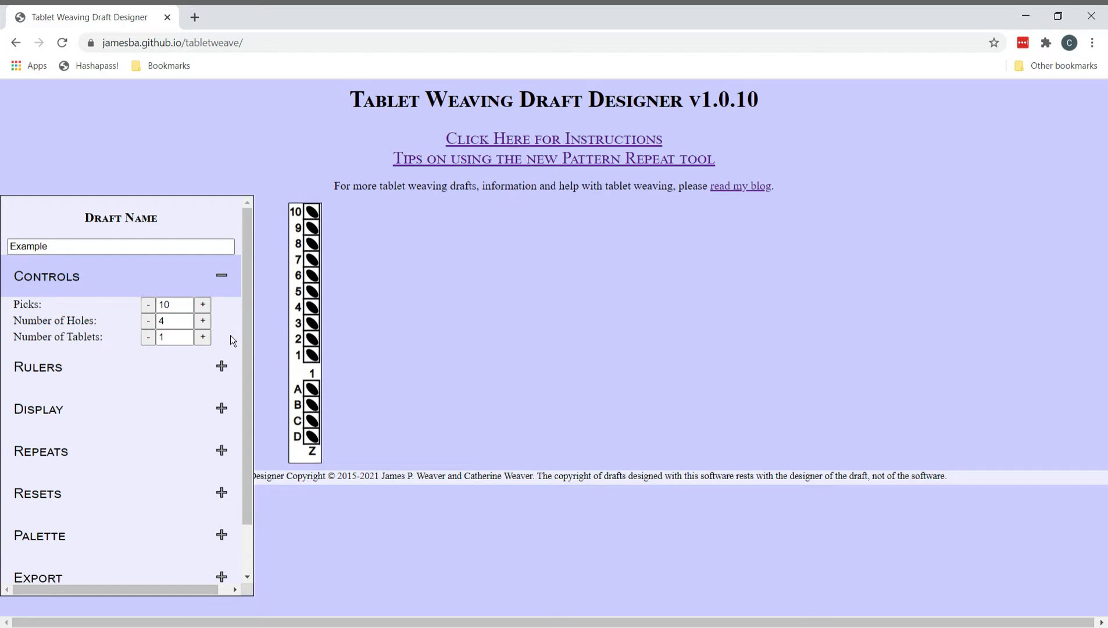
Set the number of tablets to 10
left_click(181, 343)
type("0")
left_click(234, 328)
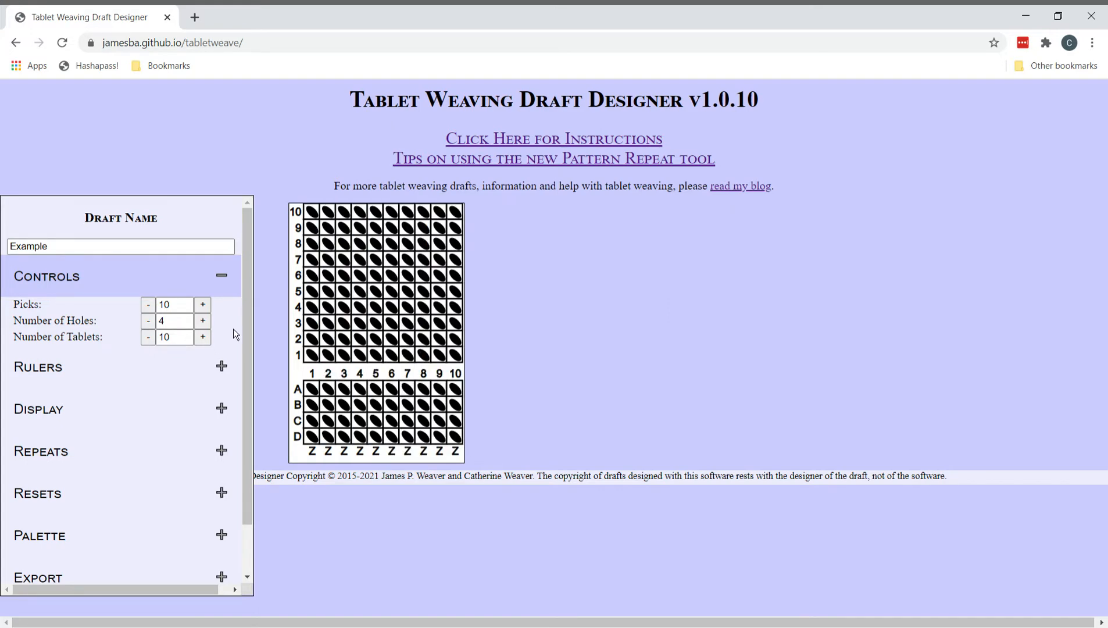
Try increasing the number of picks to 12 and return it to 10
left_click(208, 310)
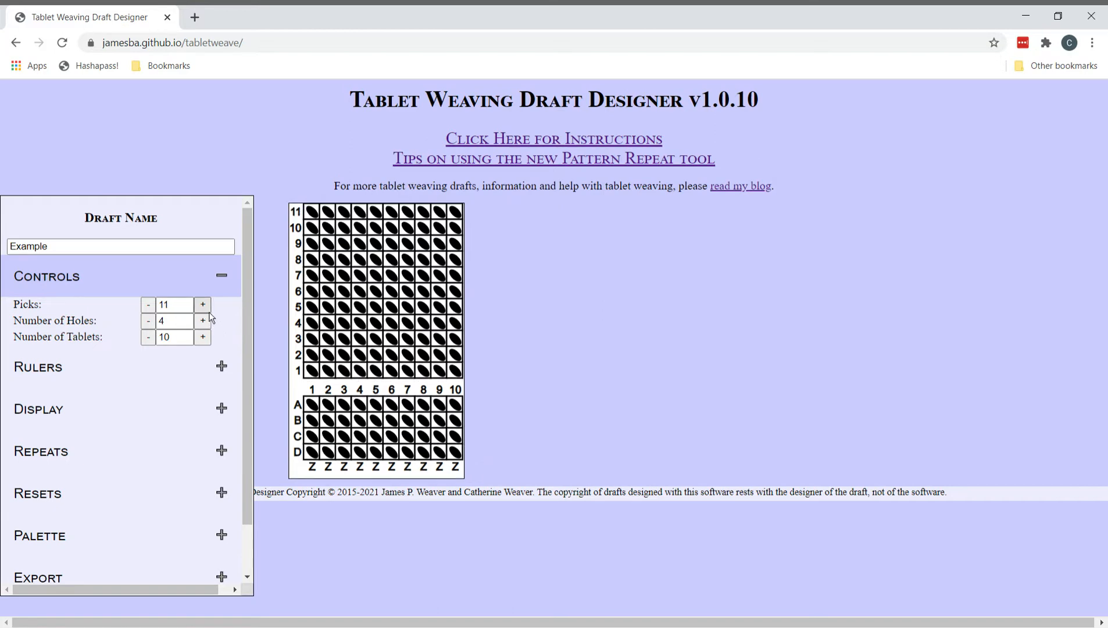
left_click(208, 310)
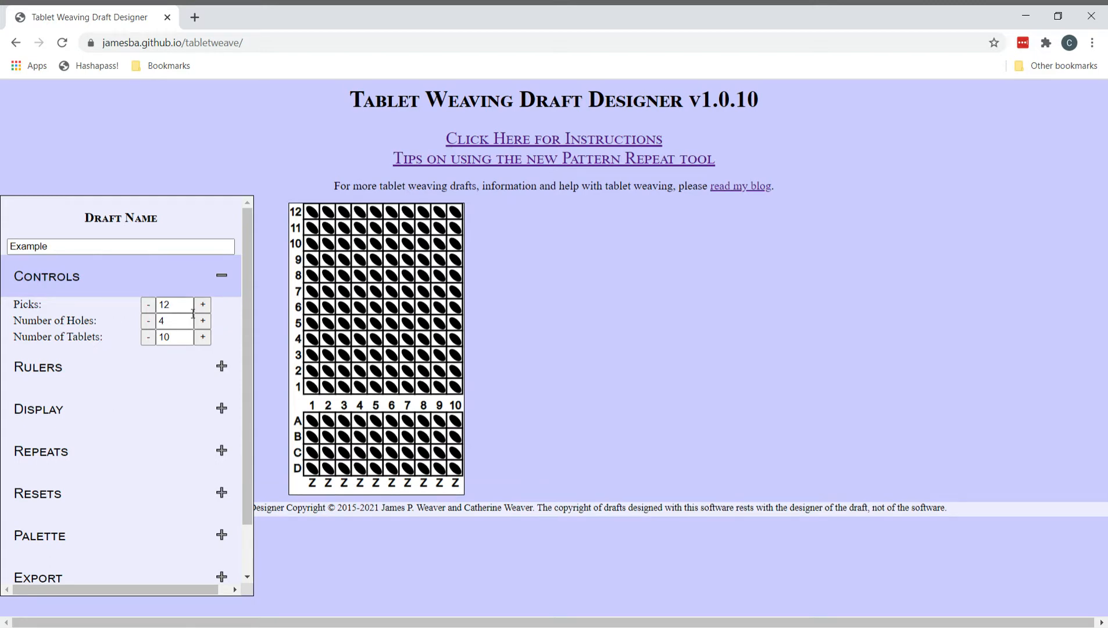
left_click(149, 306)
left_click(154, 308)
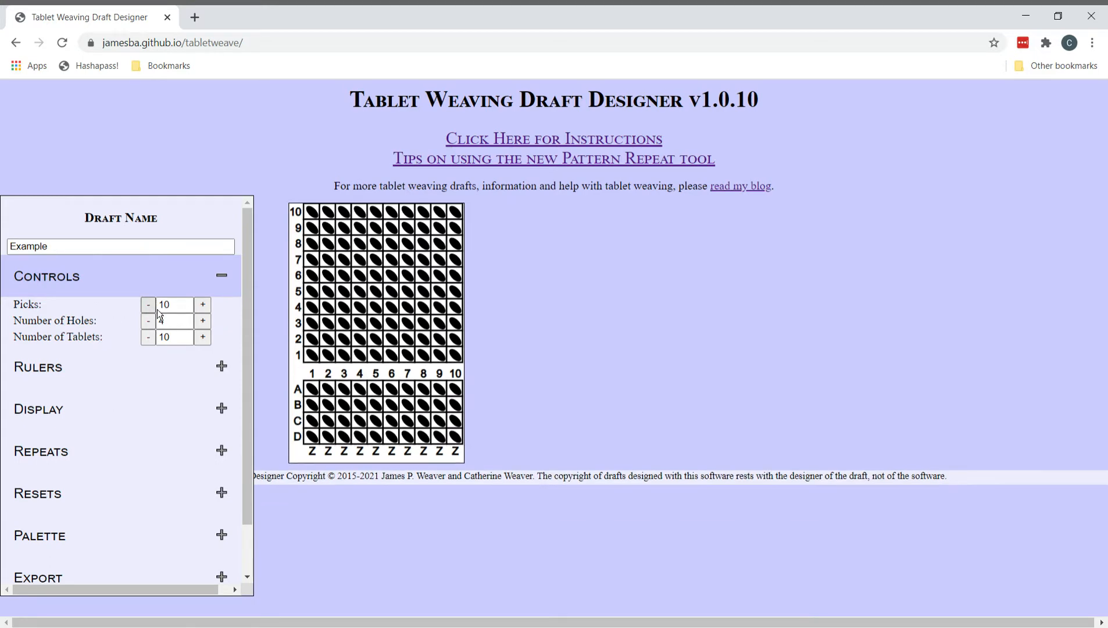
Try increasing the number of tablets to 12 and return it to 10
left_click(209, 345)
left_click(209, 344)
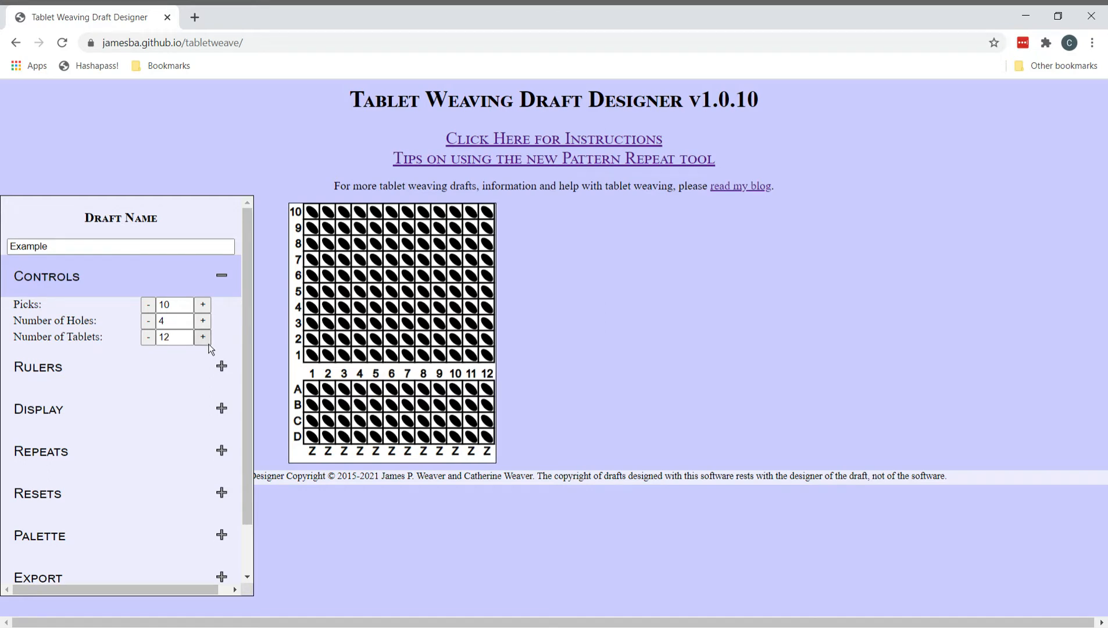
left_click(155, 344)
left_click(155, 342)
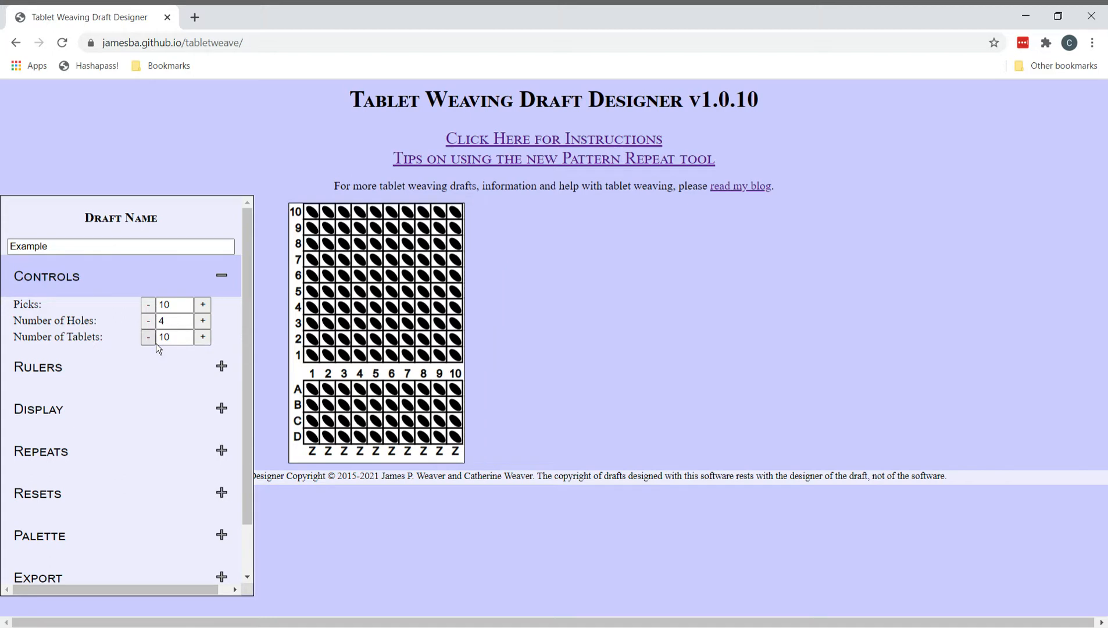
Try increasing the number of holes by two and return it to 4
left_click(203, 320)
left_click(202, 321)
left_click(148, 321)
left_click(148, 320)
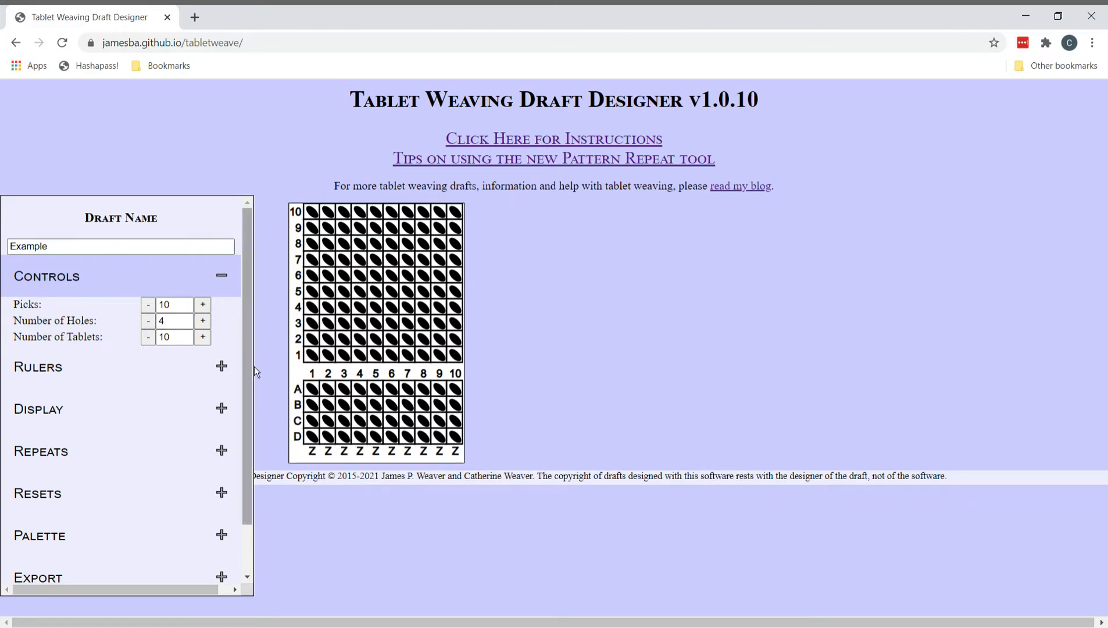
Expand the colour palette settings
scroll(249, 325, "down", 1)
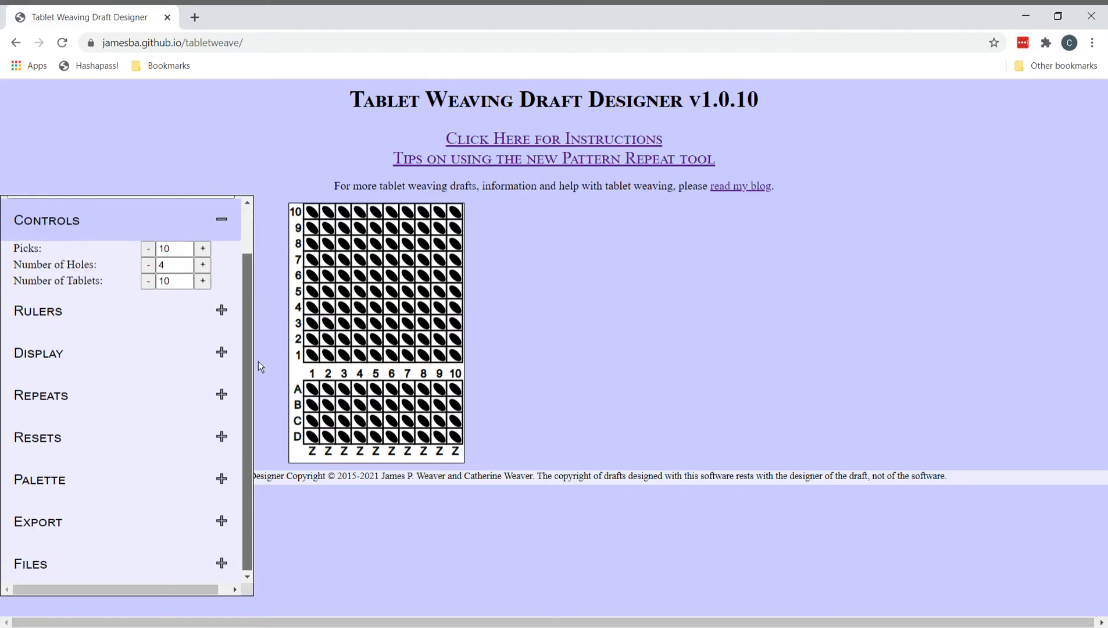
left_click(231, 492)
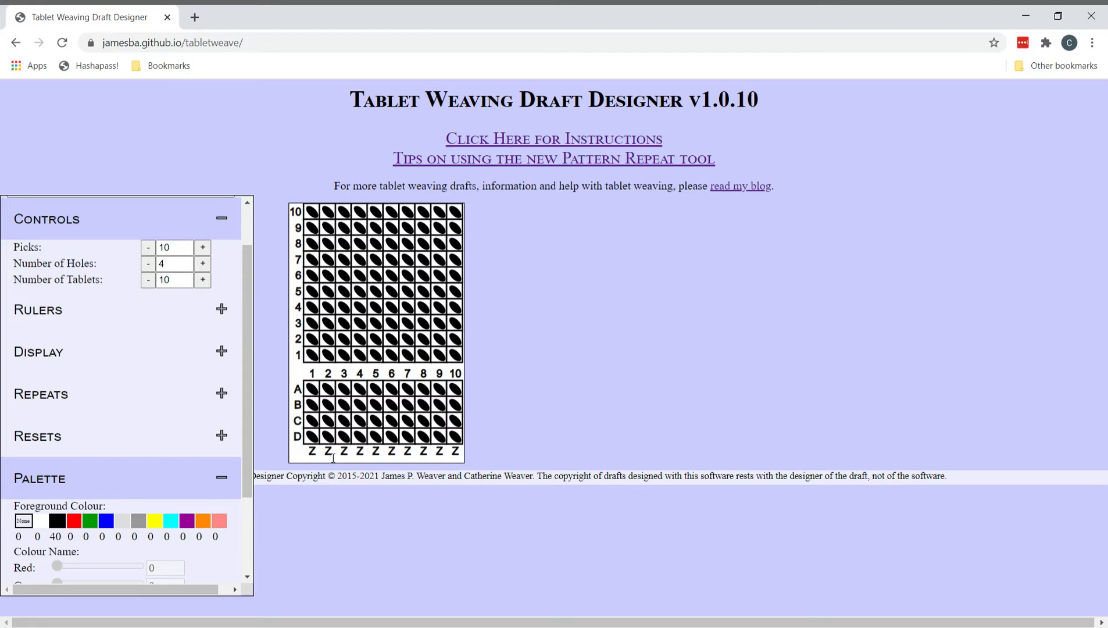
Try switching the threading direction of tablets 2 to 5 to S and restore them to Z
left_click(330, 456)
left_click(345, 455)
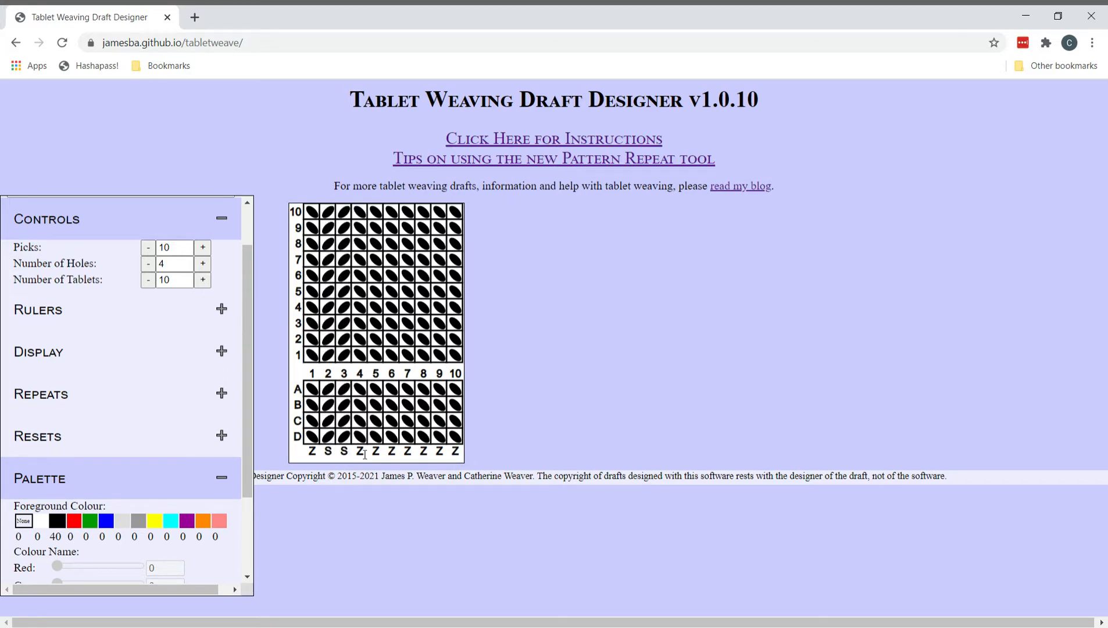
left_click(366, 454)
left_click(380, 453)
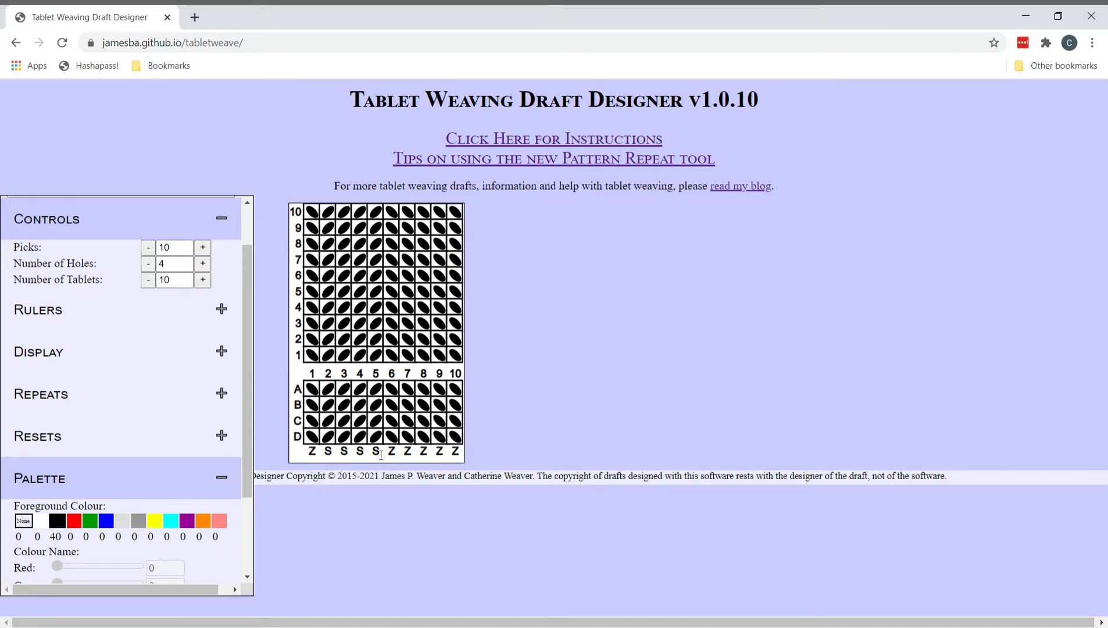
left_click(376, 455)
left_click(361, 455)
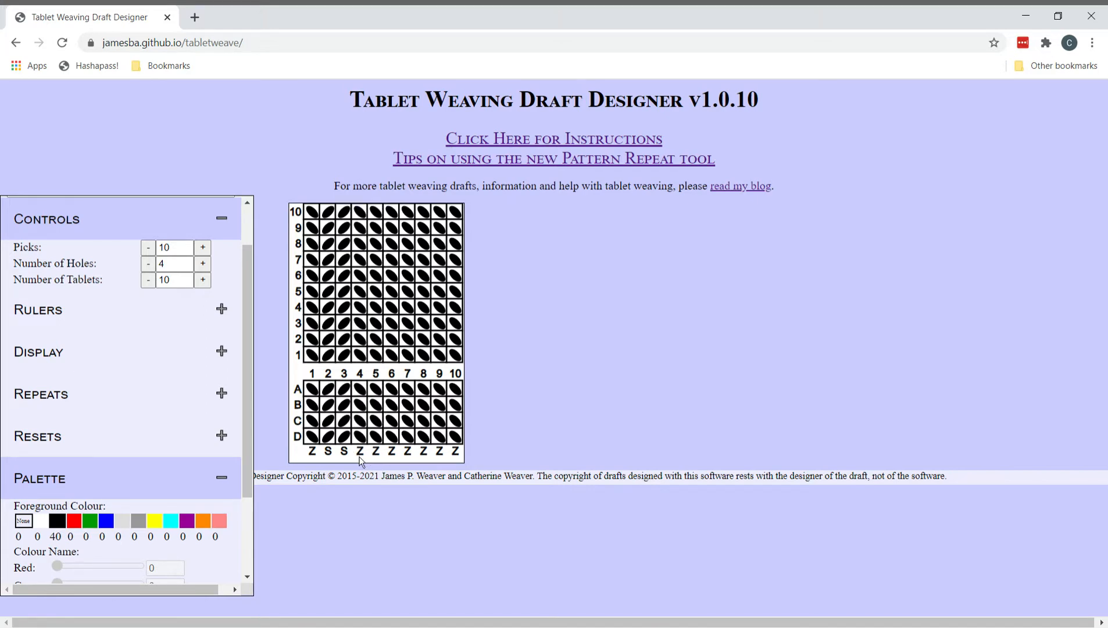
left_click(347, 453)
left_click(330, 455)
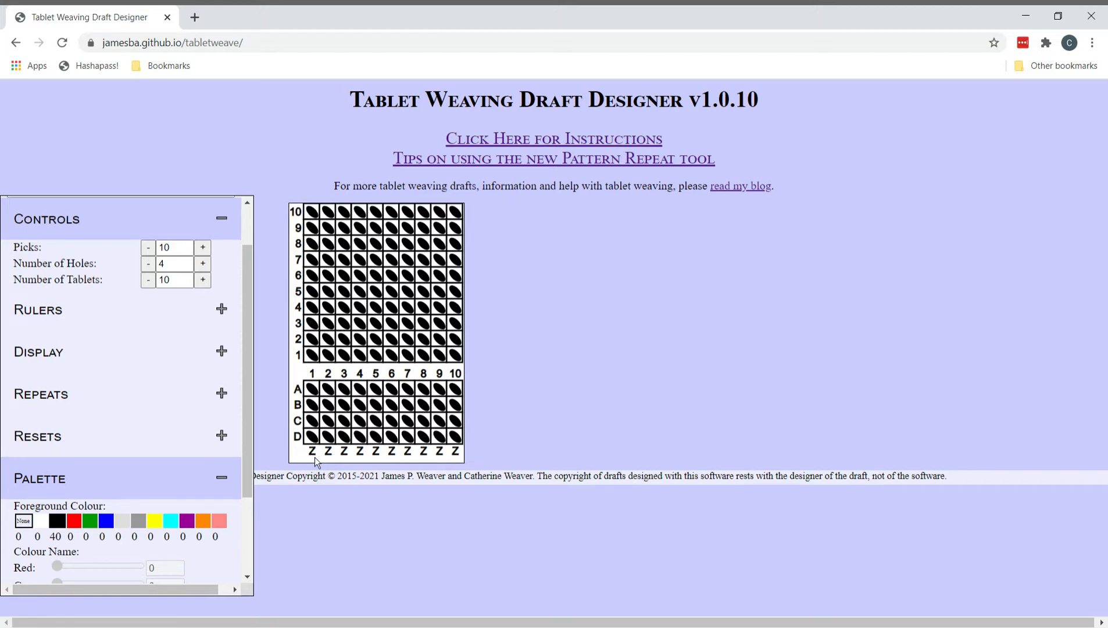
Switch the threading direction of tablets 1, 6, 7, 8 and 9 to S
left_click(315, 455)
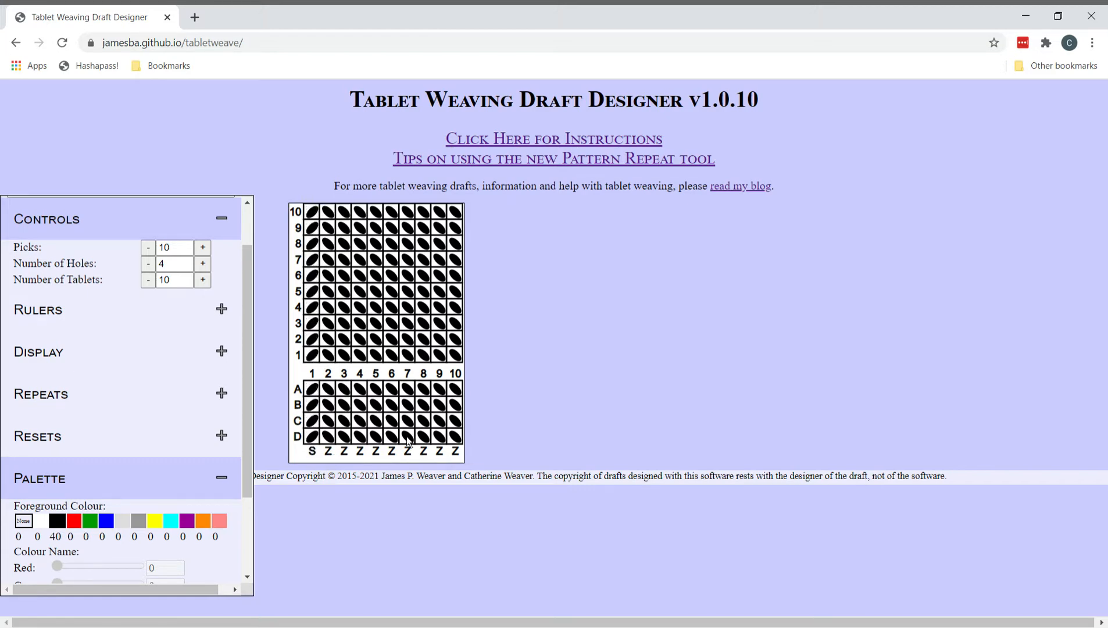
left_click(397, 457)
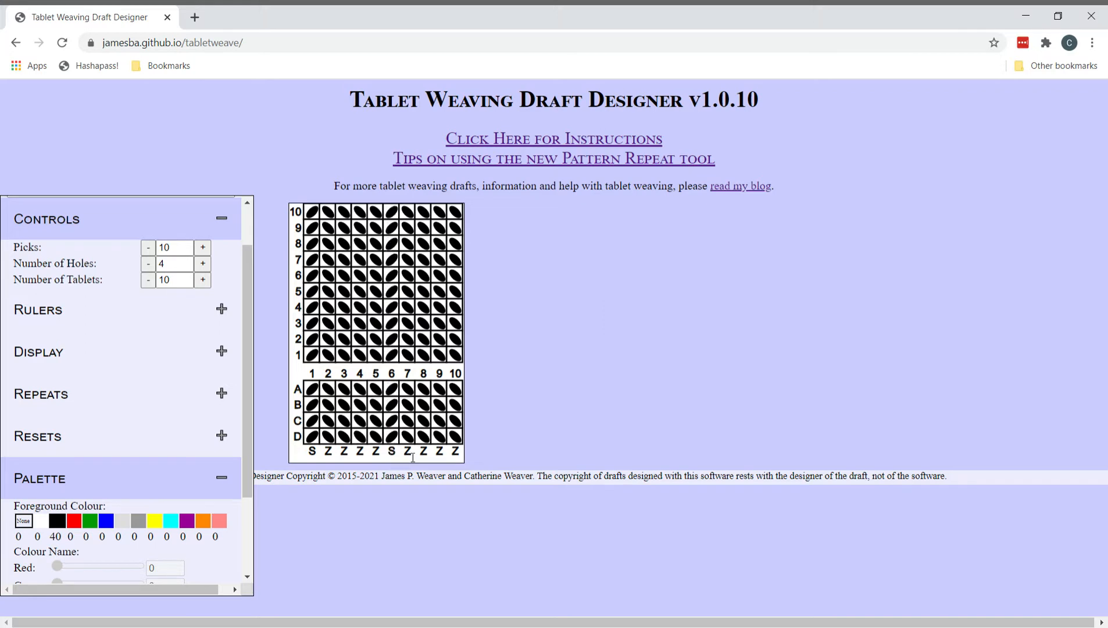
left_click(412, 459)
left_click(429, 455)
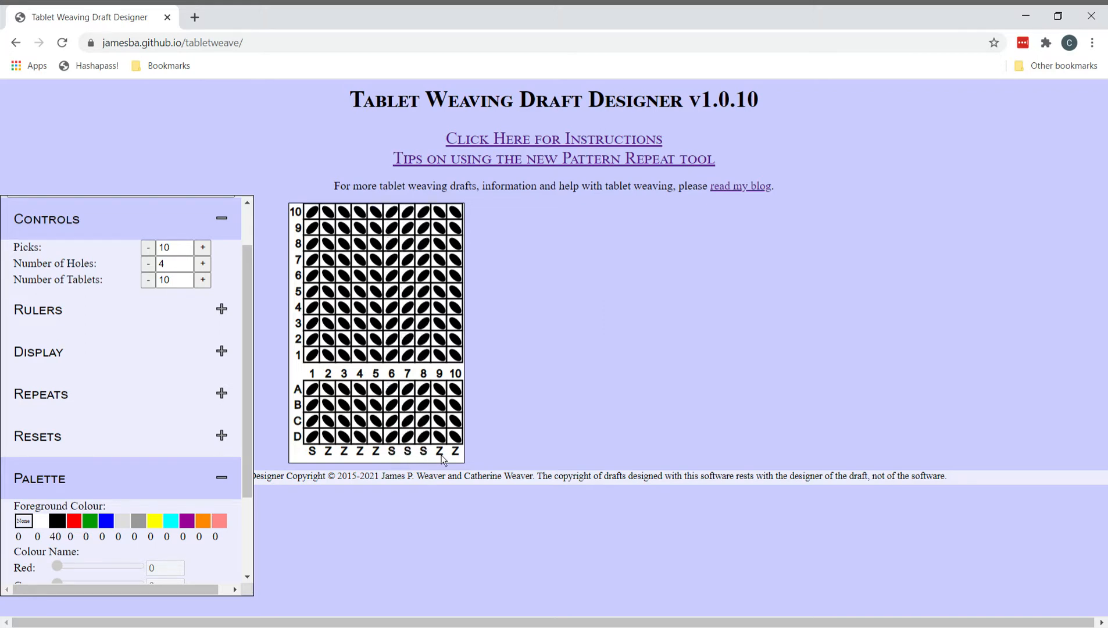
left_click(441, 455)
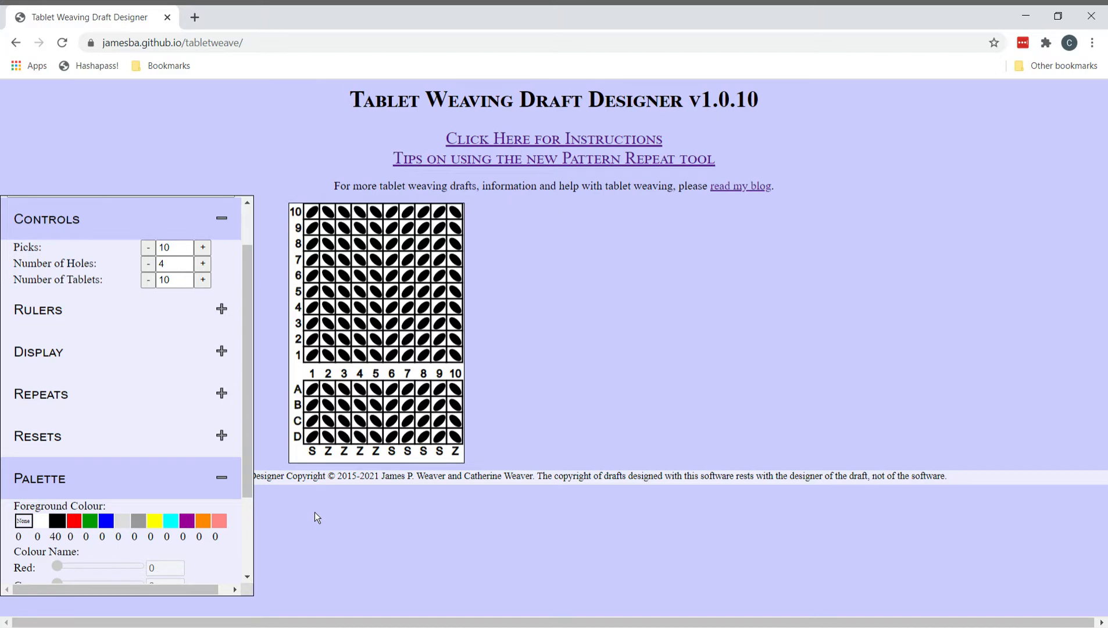
Colour all four holes, A to D, of the border tablets 1 and 10 red in the threading chart
left_click_drag(253, 338, 258, 436)
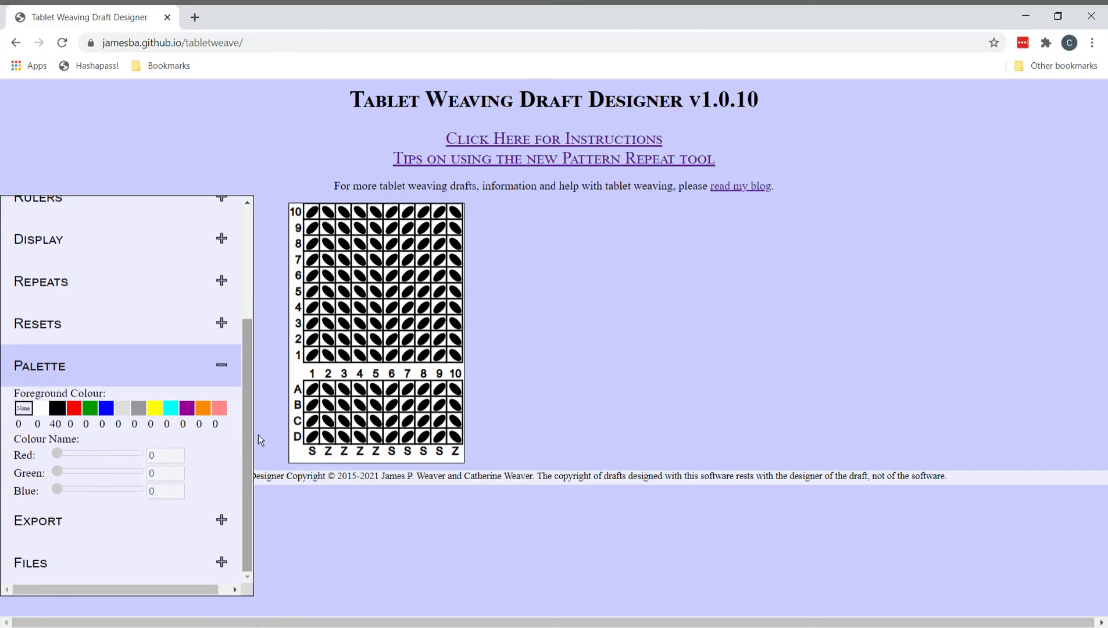
left_click(78, 415)
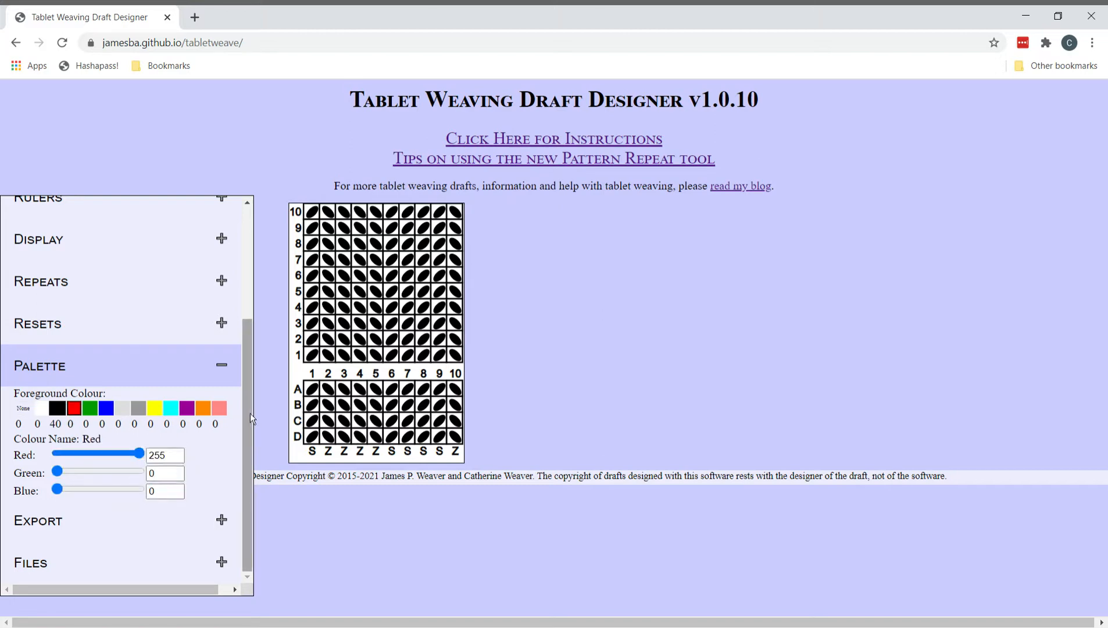
left_click(319, 397)
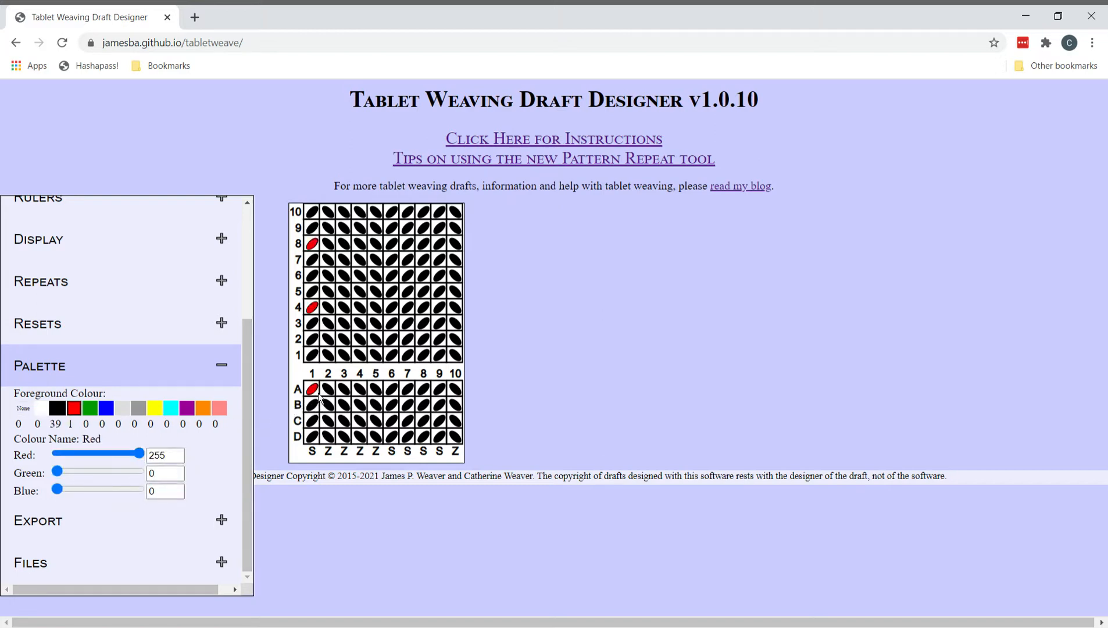
left_click(320, 414)
left_click(317, 427)
left_click(317, 440)
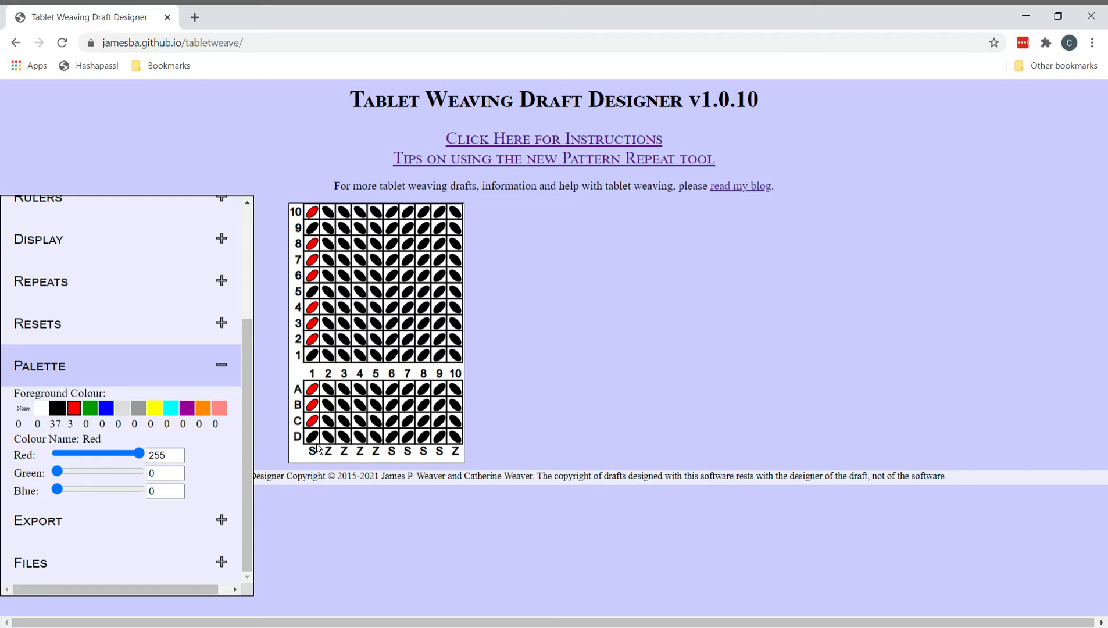
left_click(459, 395)
left_click(459, 407)
left_click(459, 421)
left_click(459, 437)
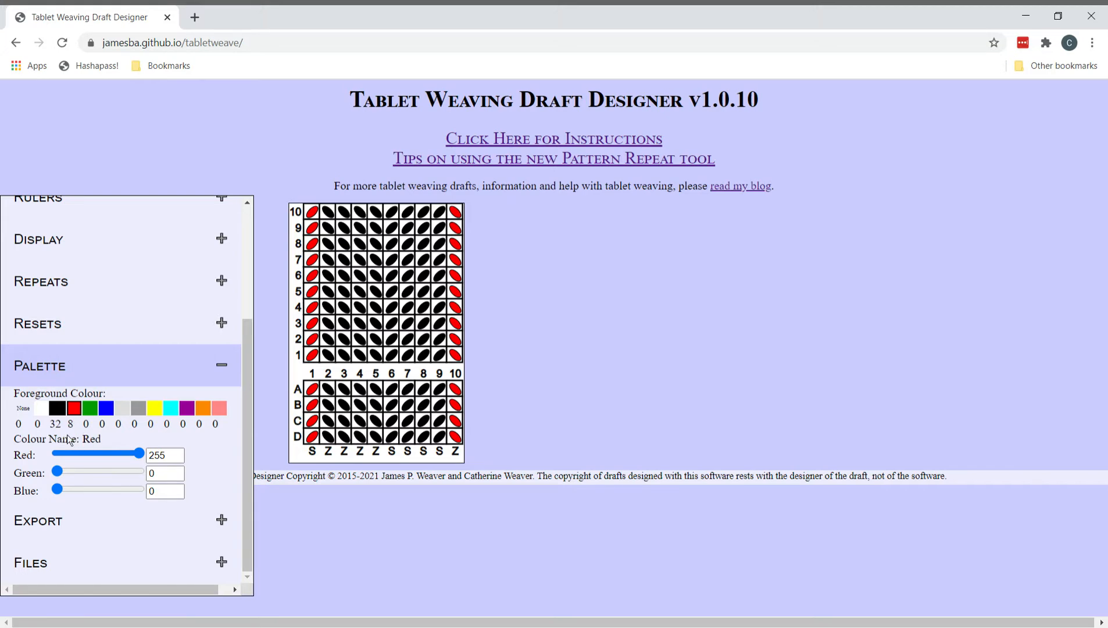
Colour threading holes white: row A of tablets 3 to 5, row B of tablets 4 and 5, and row C of tablet 5
left_click(41, 409)
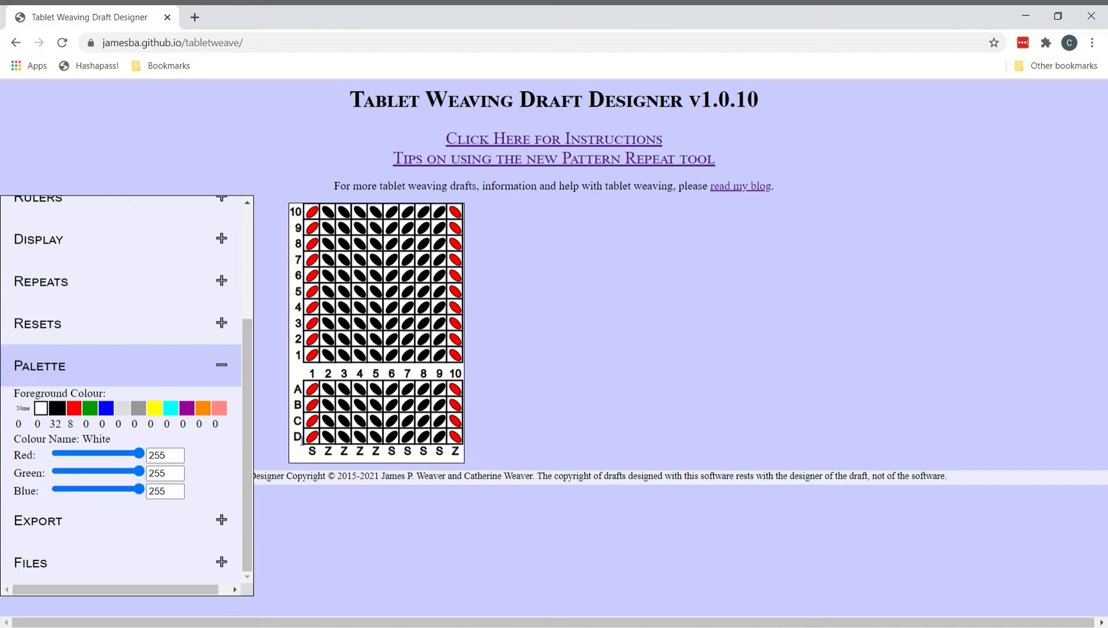
left_click(344, 389)
left_click(361, 388)
left_click(376, 388)
left_click(376, 405)
left_click(360, 404)
left_click(381, 427)
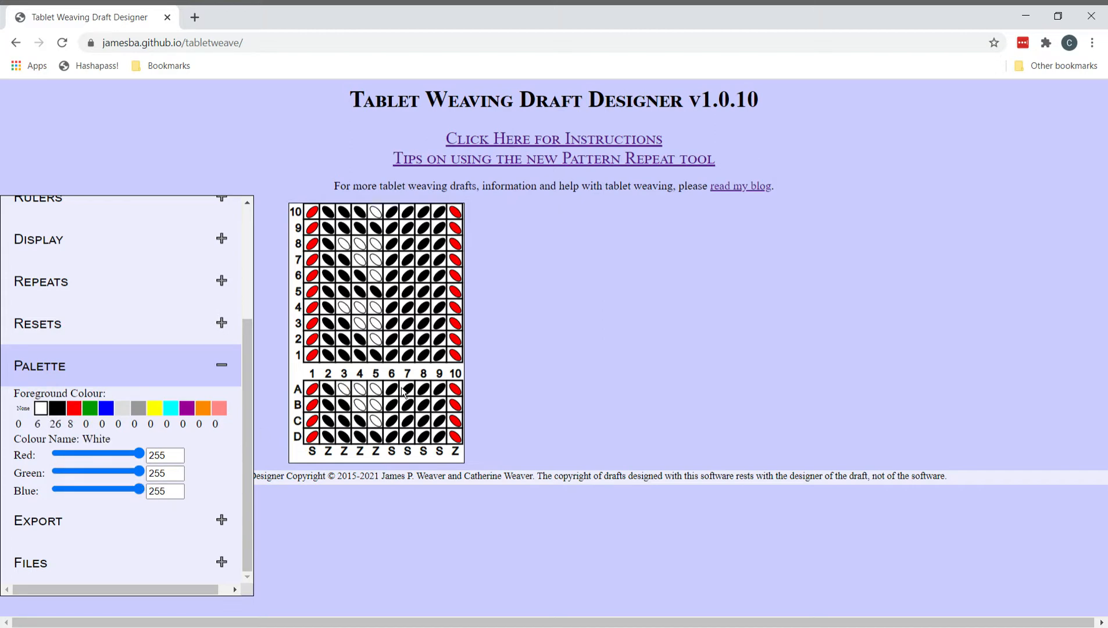
Colour white holes A, B and C of tablet 6, holes A and B of tablet 7, and hole A of tablet 8
left_click(392, 389)
left_click(393, 406)
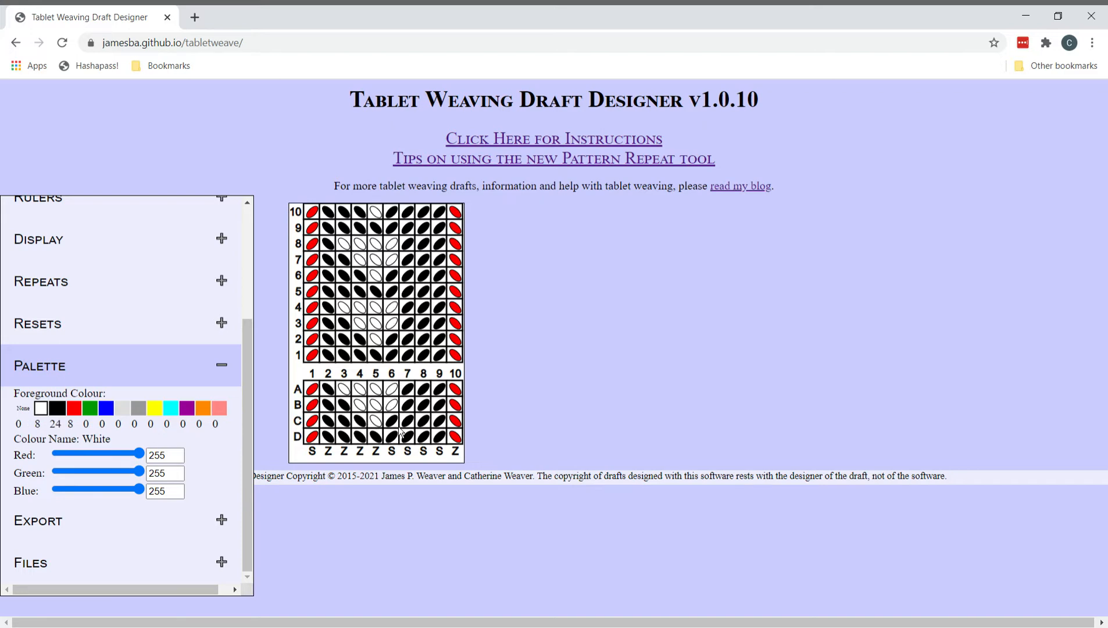
left_click(397, 423)
left_click(408, 405)
left_click(408, 389)
left_click(426, 391)
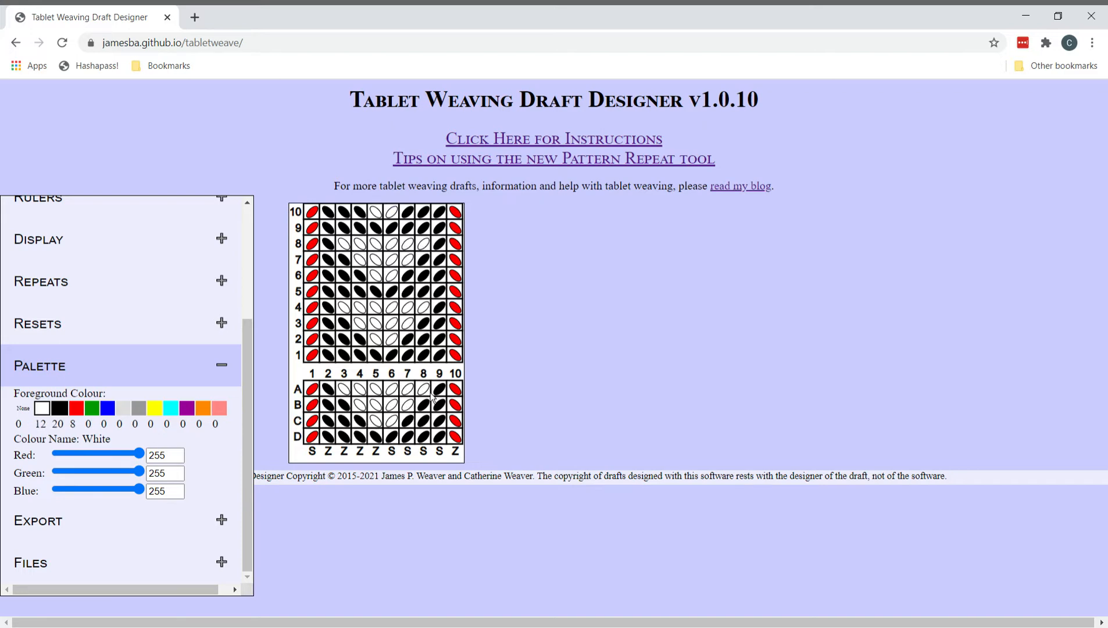
Colour white holes B, C and D of tablet 9, holes C and D of tablet 8, and hole D of tablet 7
left_click(439, 405)
left_click(423, 420)
left_click(439, 420)
left_click(439, 436)
left_click(423, 436)
left_click(408, 437)
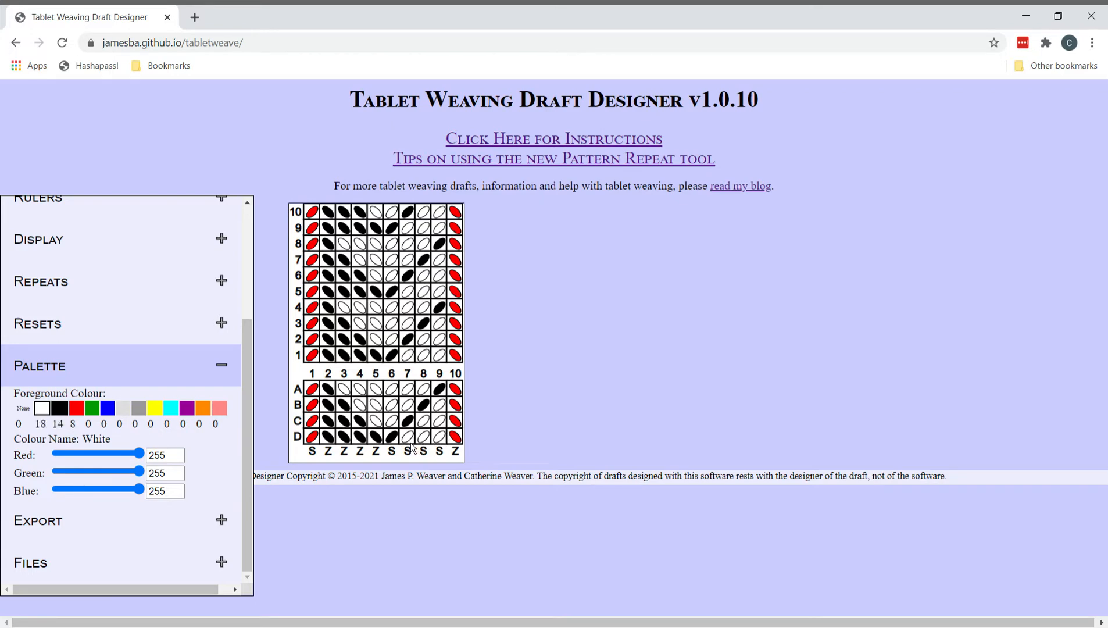
Colour white holes B, C and D of tablet 2, holes C and D of tablet 3, and hole D of tablet 4
left_click(360, 437)
left_click(343, 437)
left_click(327, 436)
left_click(328, 421)
left_click(342, 419)
left_click(328, 404)
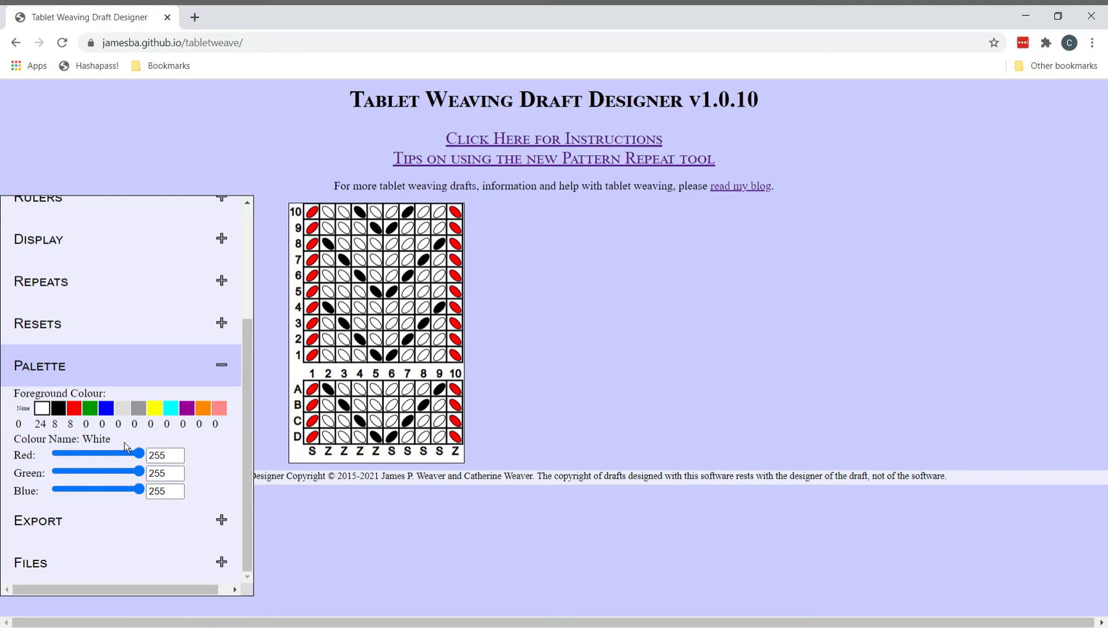
Change the white palette colour to a green with red 99, green 184 and blue 99
left_click(143, 415)
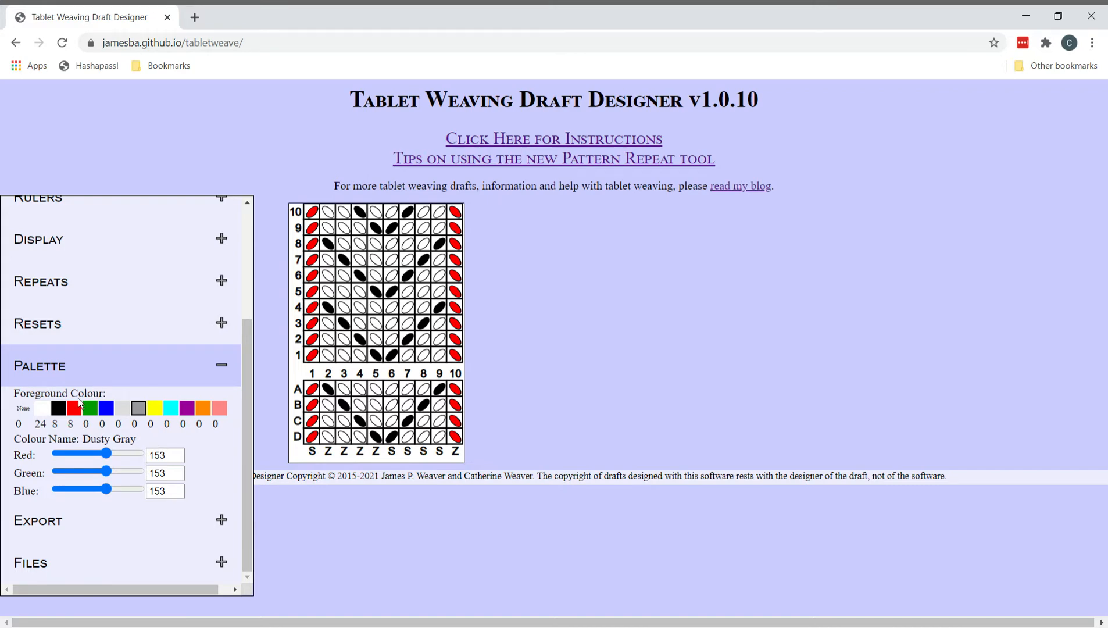
left_click(46, 409)
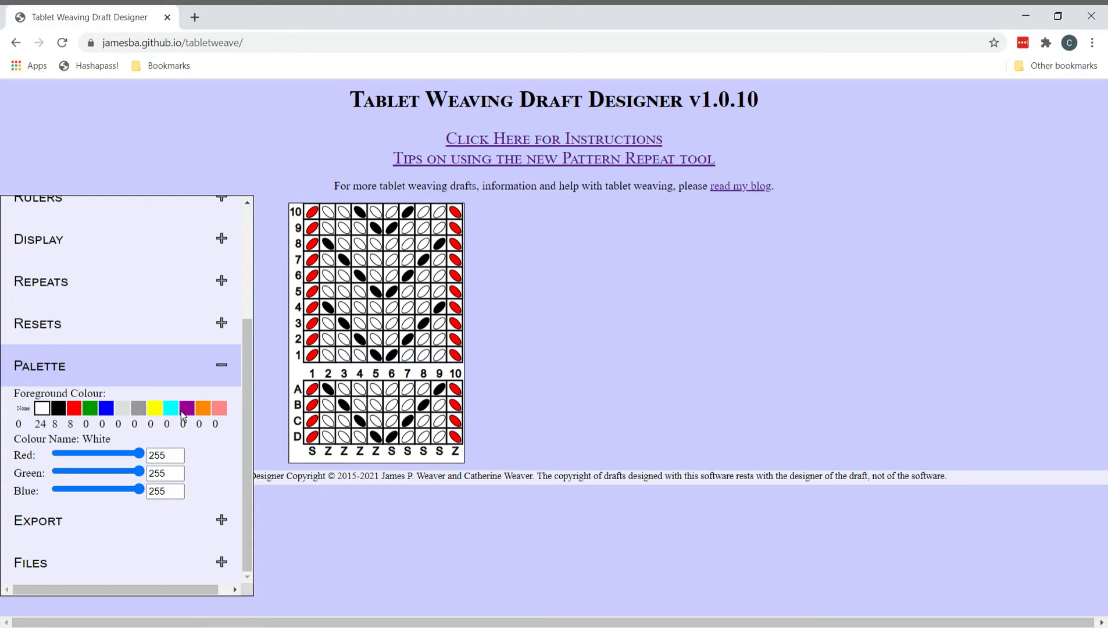
left_click(95, 455)
left_click_drag(139, 471, 95, 494)
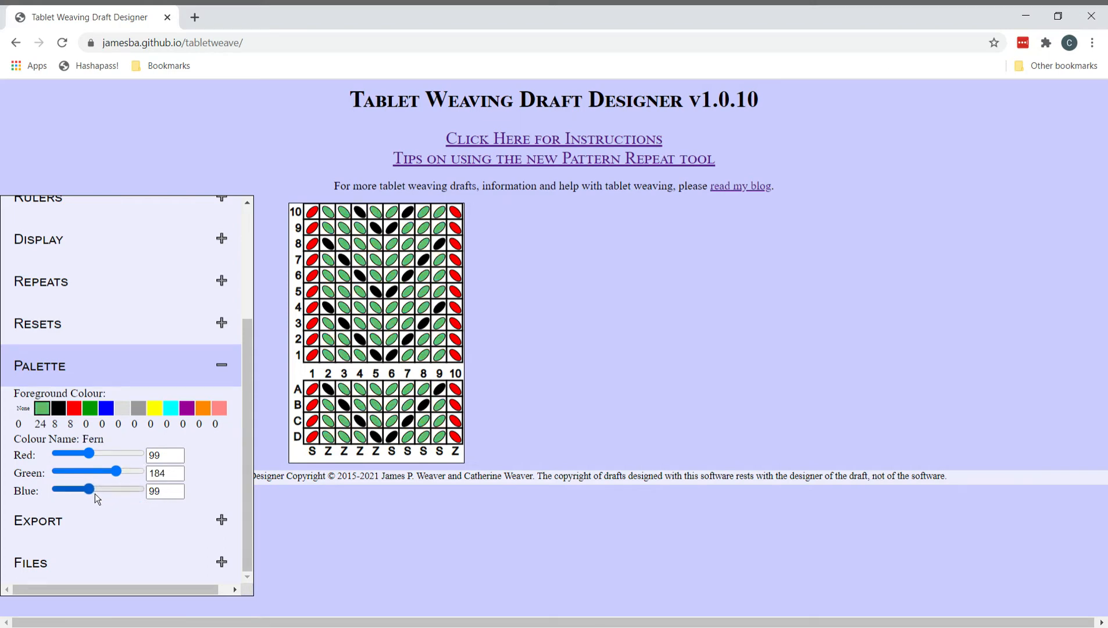
Set the red value of the green palette colour to 200
double_click(157, 458)
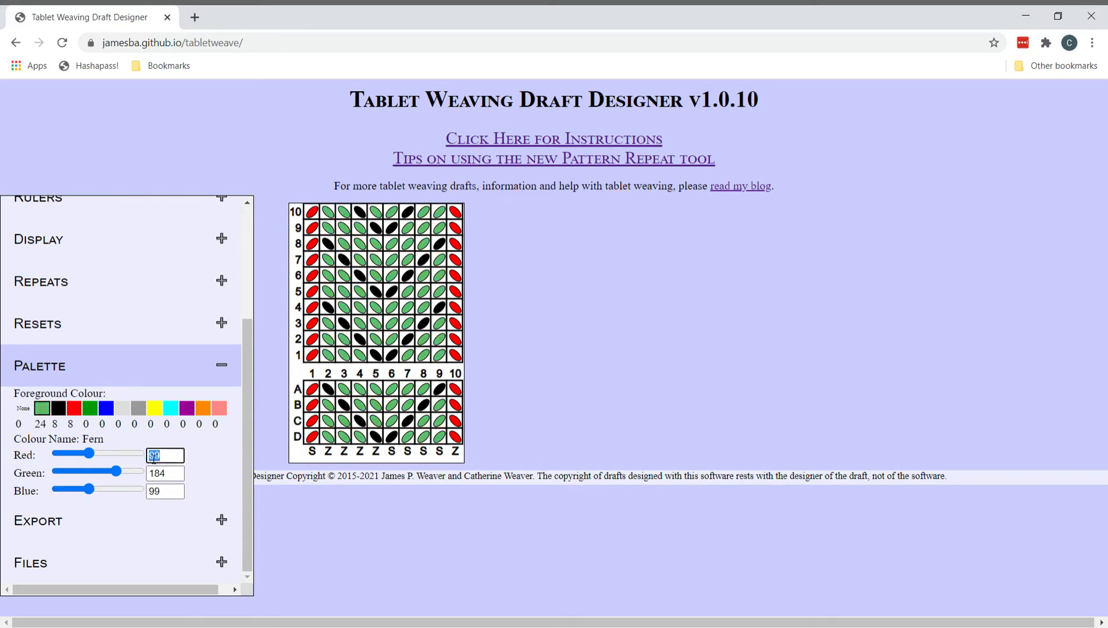
type("200")
left_click(219, 458)
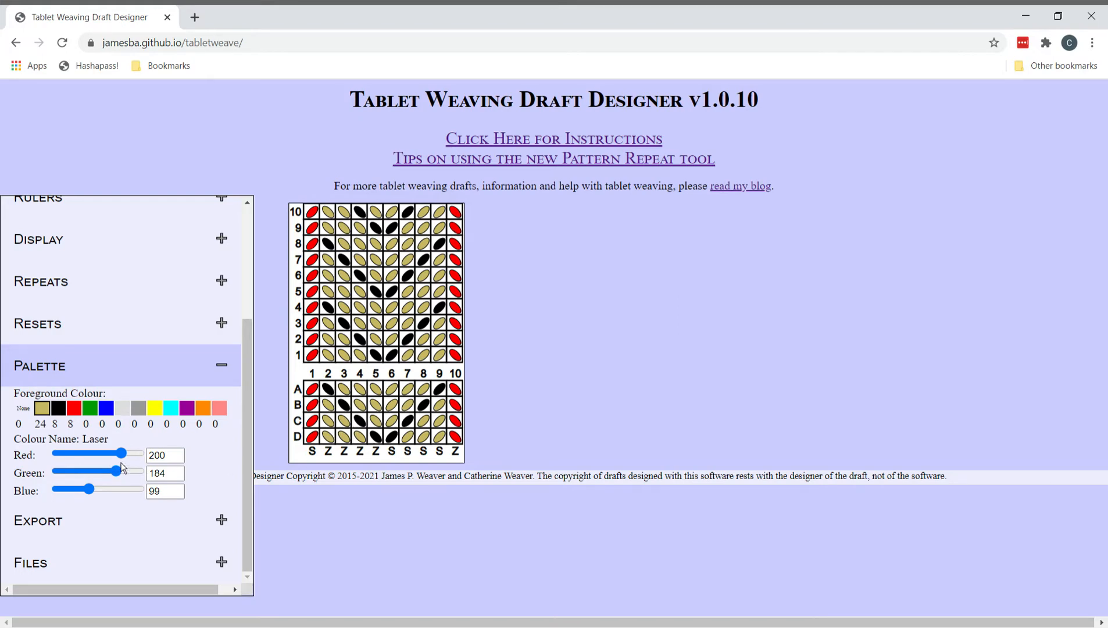
Restore the edited palette colour to white with red, green and blue all at 255
left_click_drag(122, 453, 149, 473)
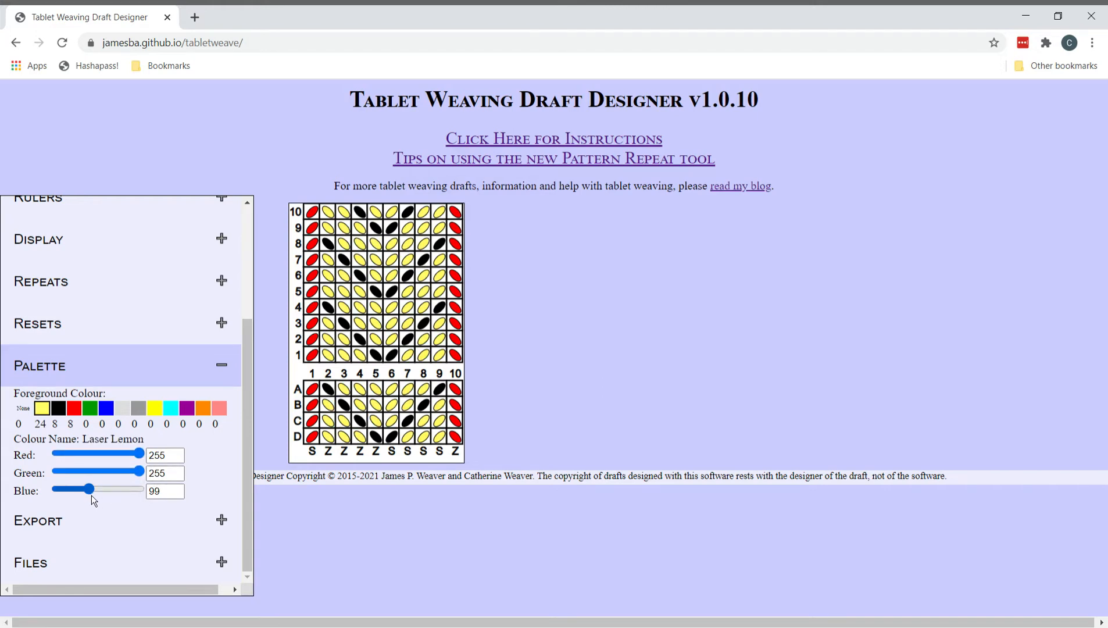
left_click_drag(91, 496, 161, 492)
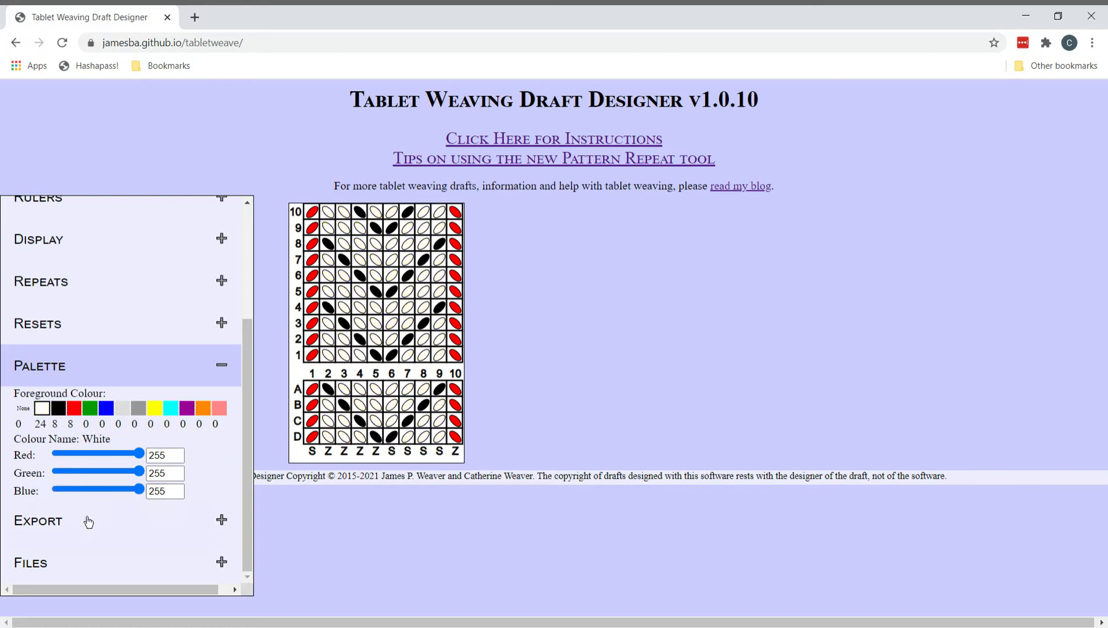
Empty hole A of tablets 4 and 7, hole B of tablets 5 and 6, hole C of tablets 2 and 9, and hole D of tablets 3 and 8
left_click(30, 411)
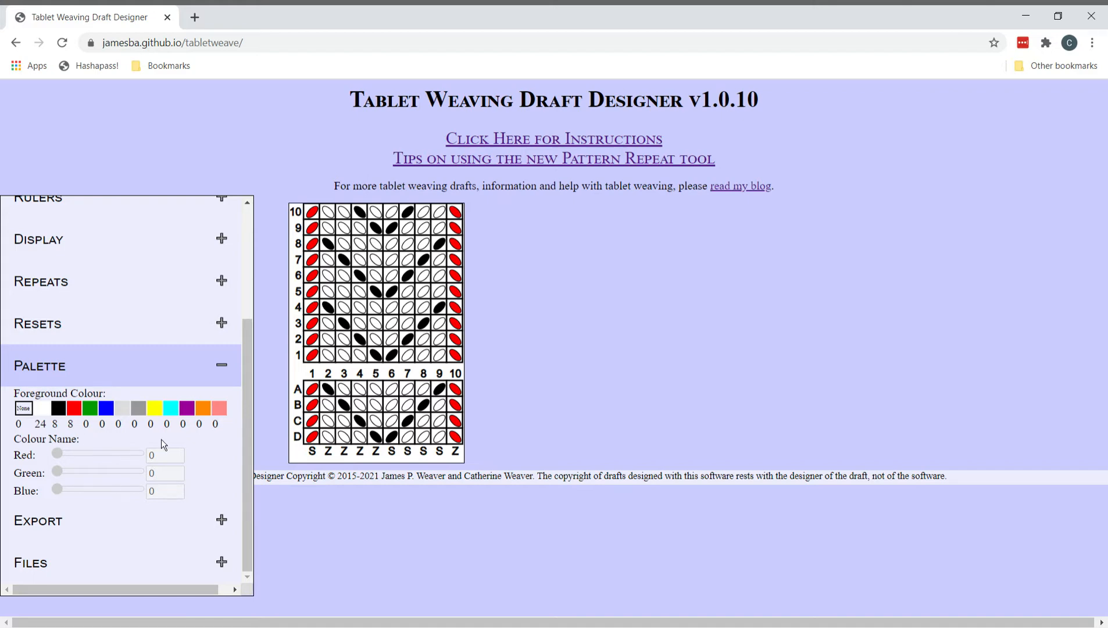
left_click(361, 392)
left_click(376, 405)
left_click(393, 406)
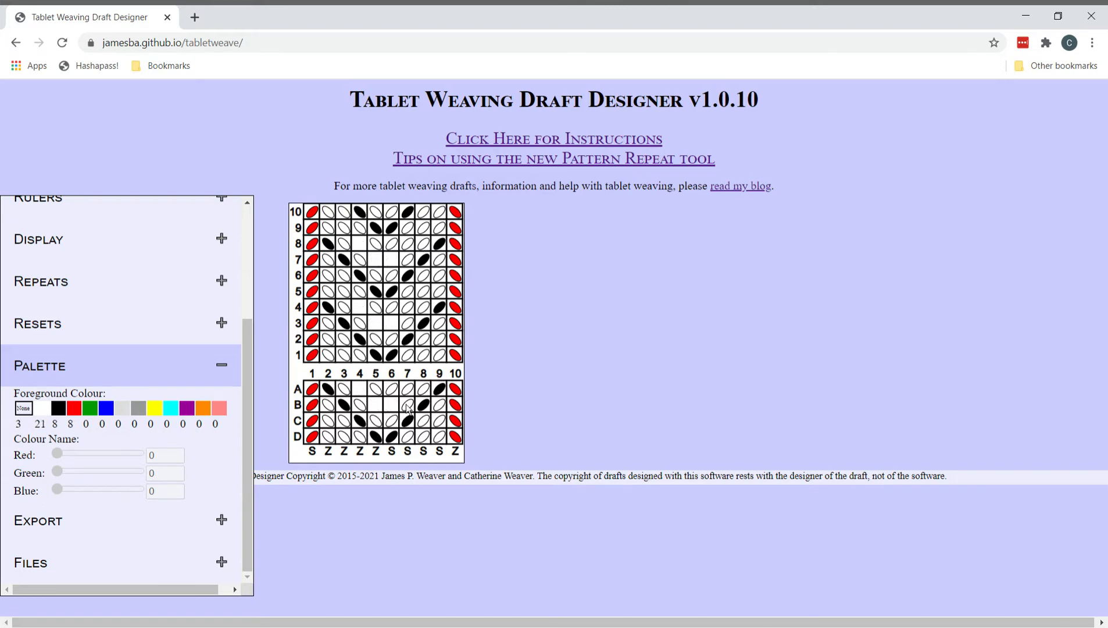
left_click(412, 393)
left_click(329, 421)
left_click(344, 436)
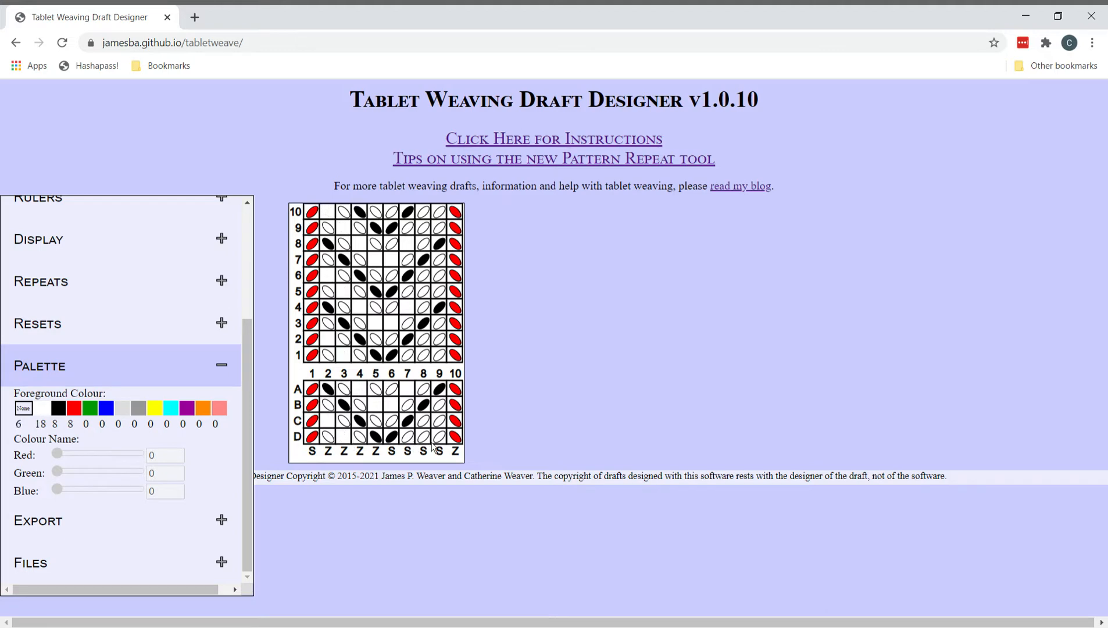
left_click(424, 437)
left_click(443, 422)
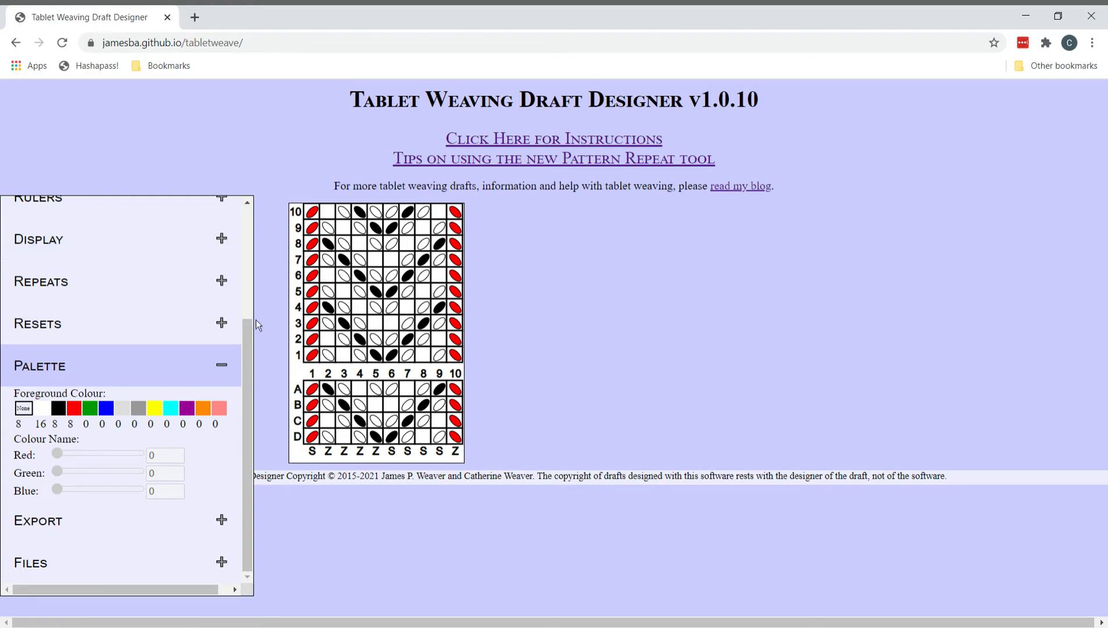
Reverse the turning direction of tablets 2 to 9 from pick 5 onwards
left_click(228, 375)
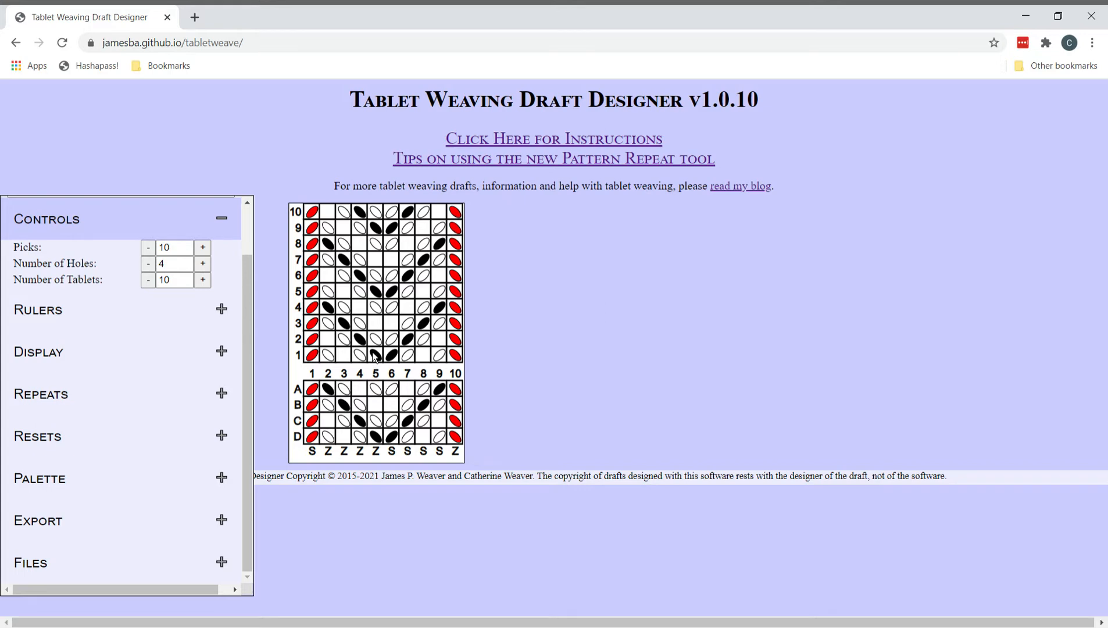
left_click(333, 296)
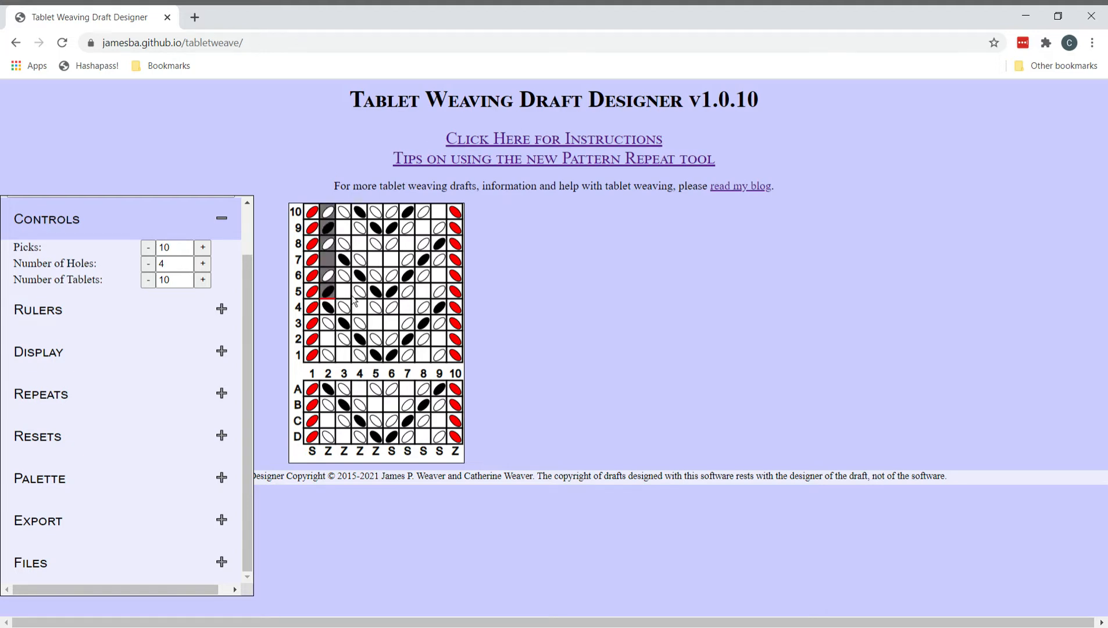
left_click(349, 295)
left_click(366, 298)
left_click(382, 298)
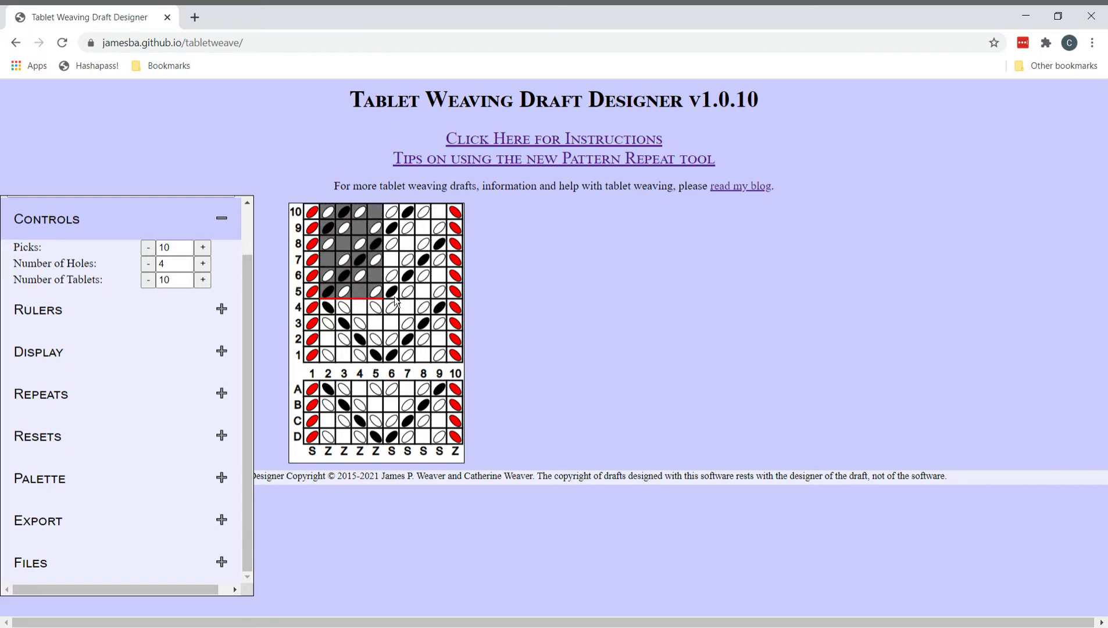
left_click(398, 297)
left_click(414, 299)
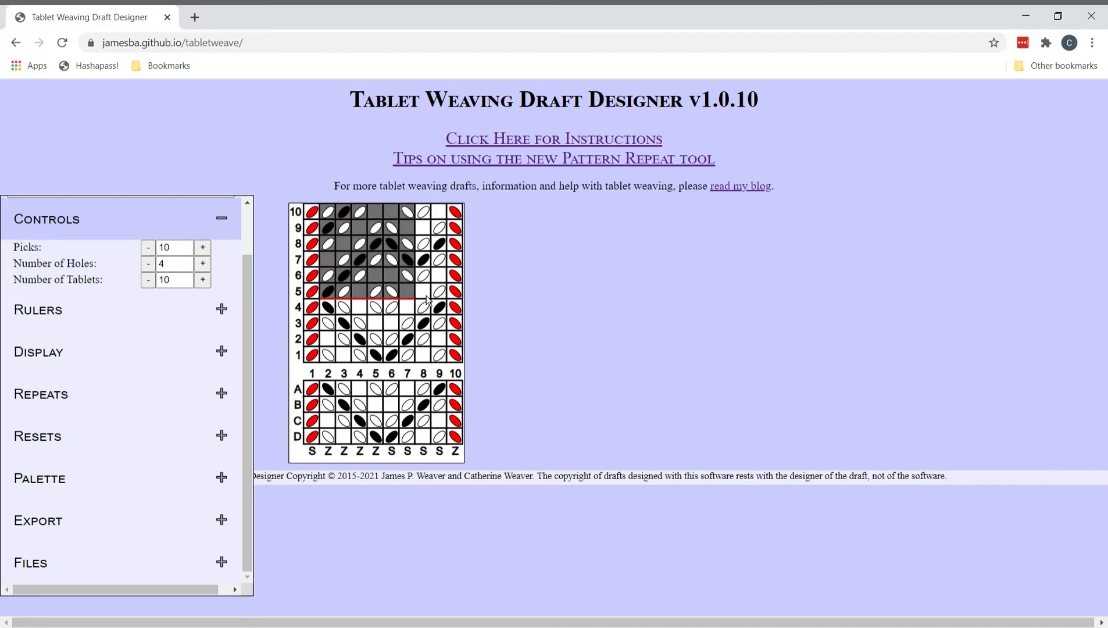
left_click(428, 298)
left_click(444, 298)
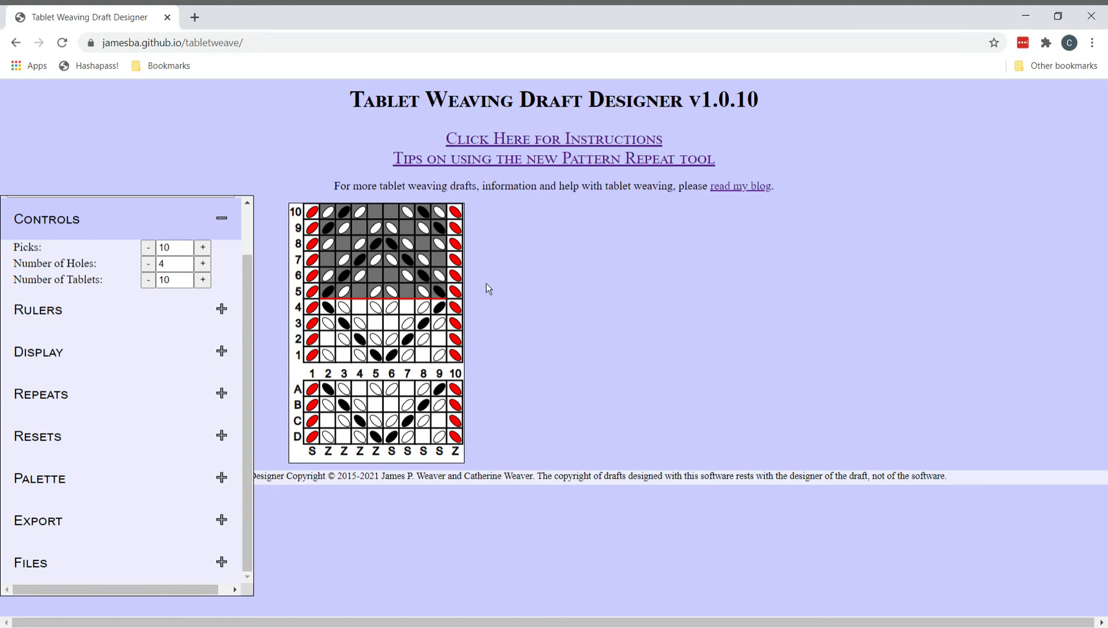
Reverse the turning direction of tablets 2 to 9 again from pick 9 onwards
left_click(332, 230)
left_click(350, 232)
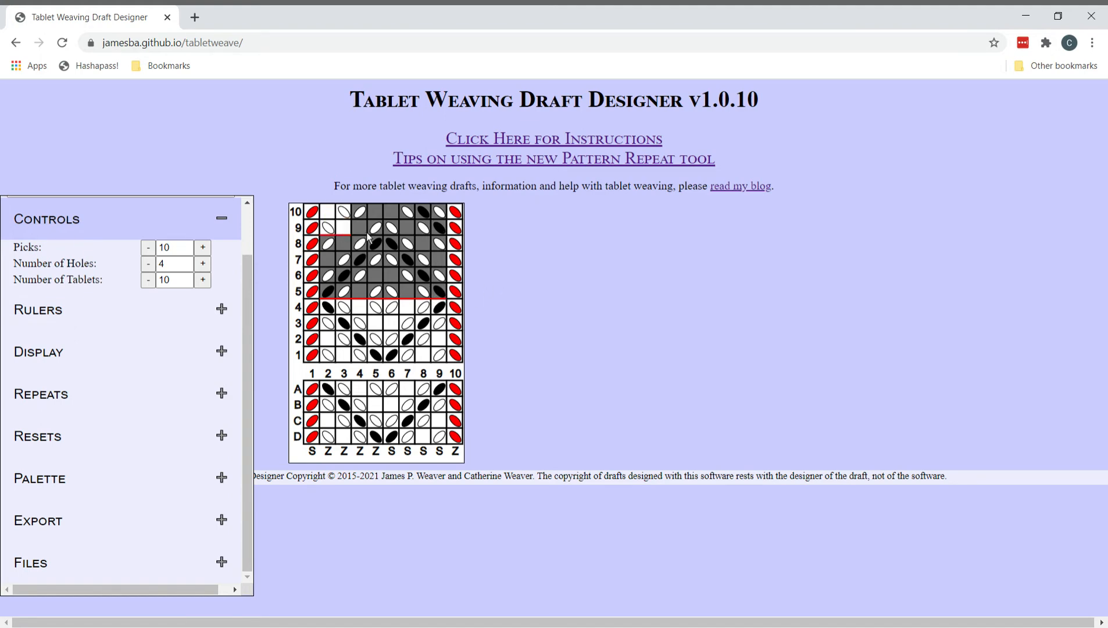
left_click(409, 234)
left_click(428, 236)
left_click(444, 236)
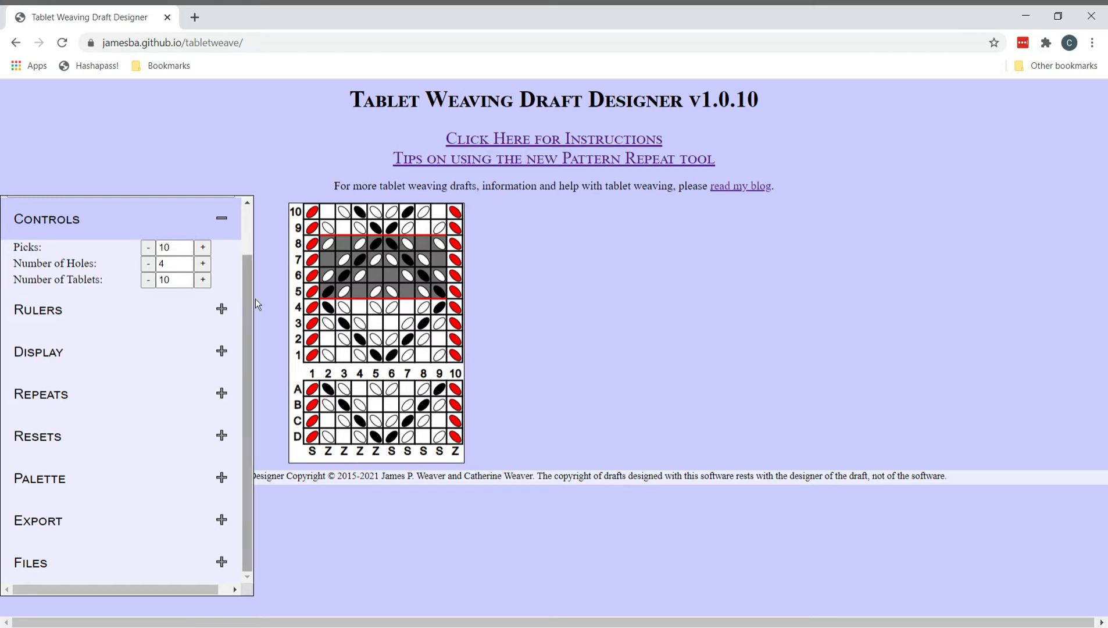
Turn off the display of reversal points in the draft
left_click(230, 225)
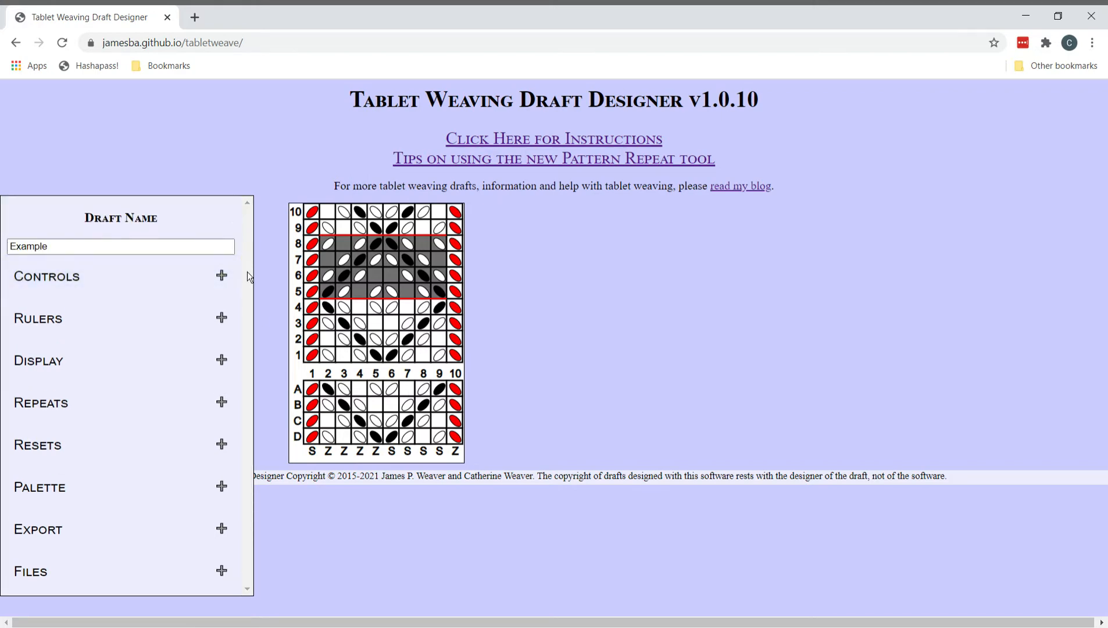
left_click(227, 370)
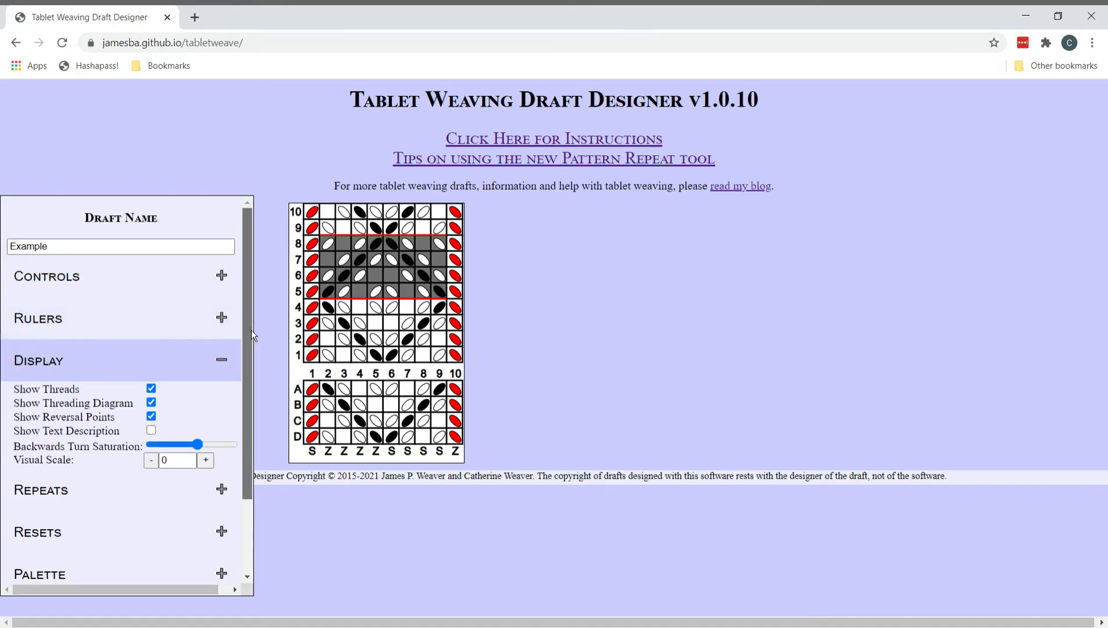
scroll(253, 336, "down", 1)
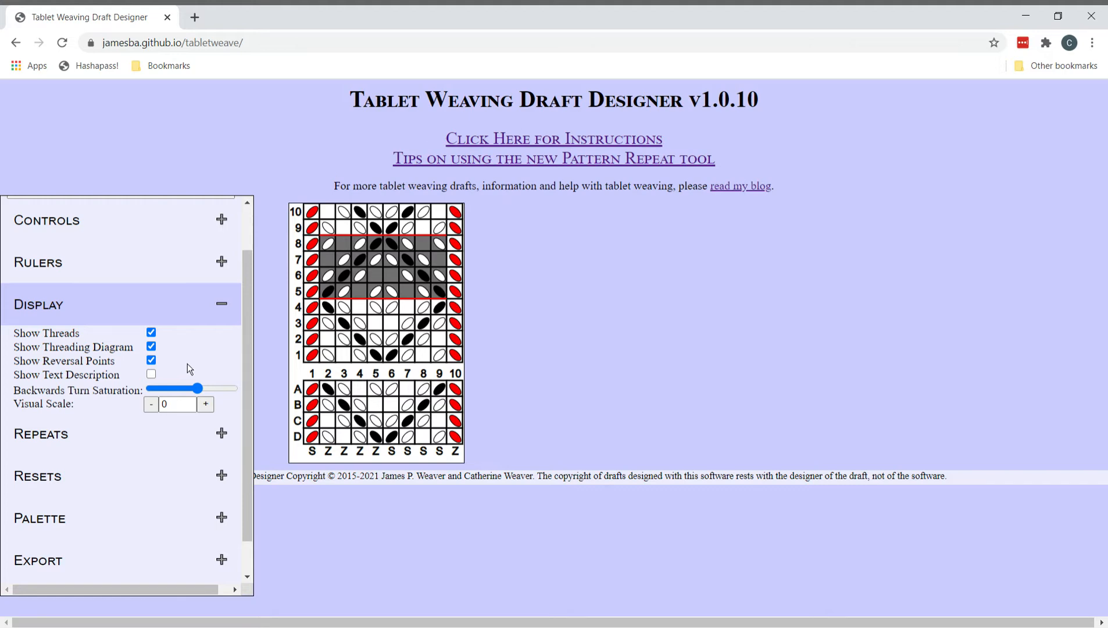
left_click(155, 363)
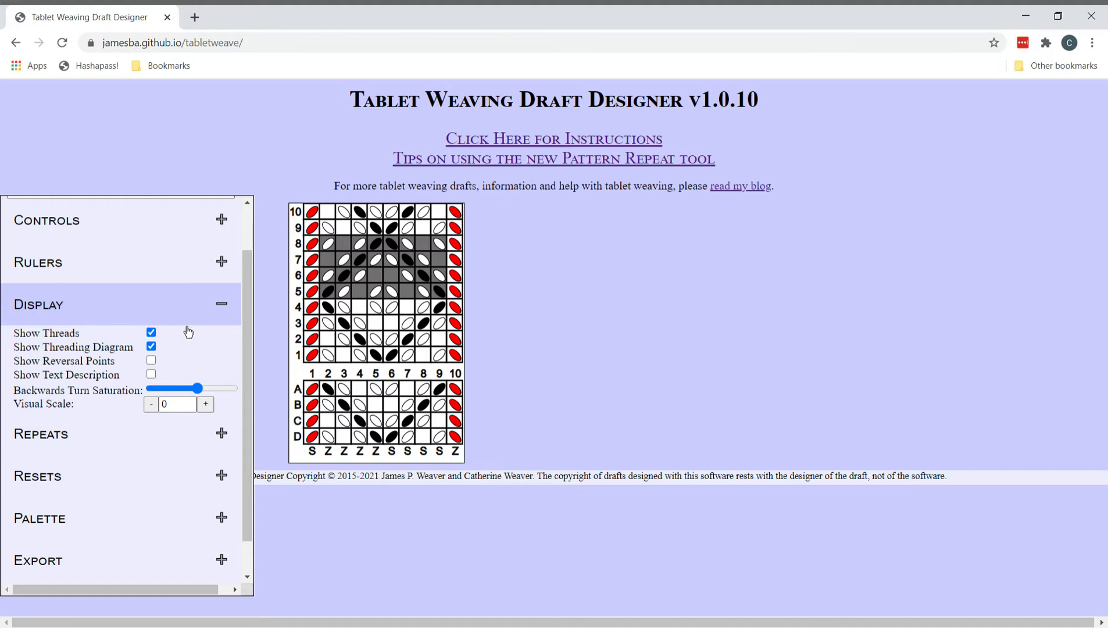
Hide and restore the threads twice, and hide and restore the threading diagram once
left_click(153, 336)
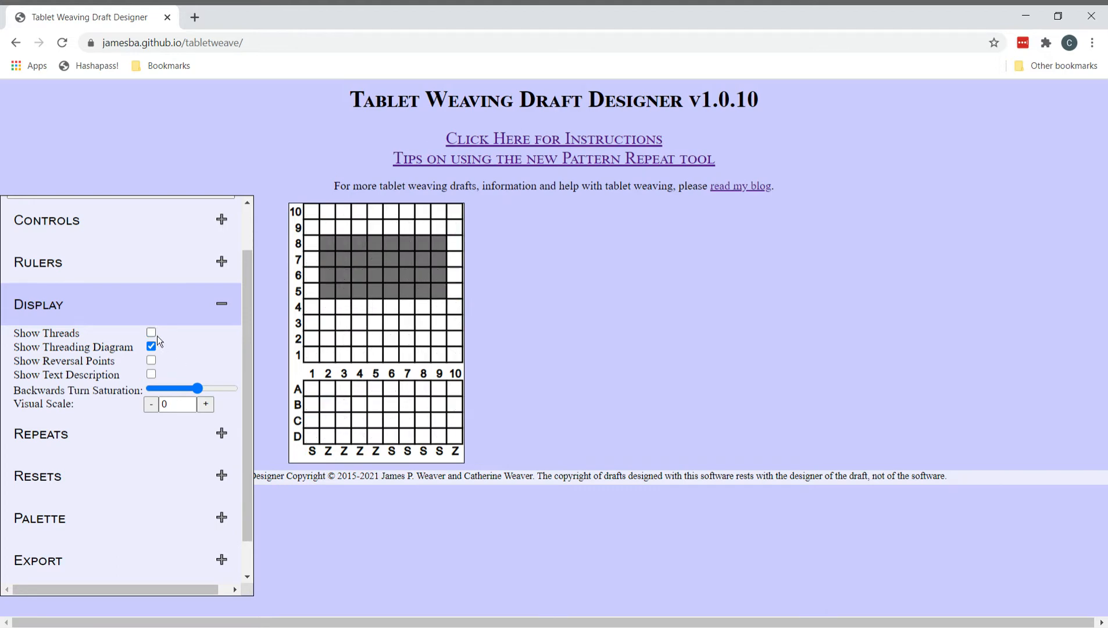
left_click(154, 334)
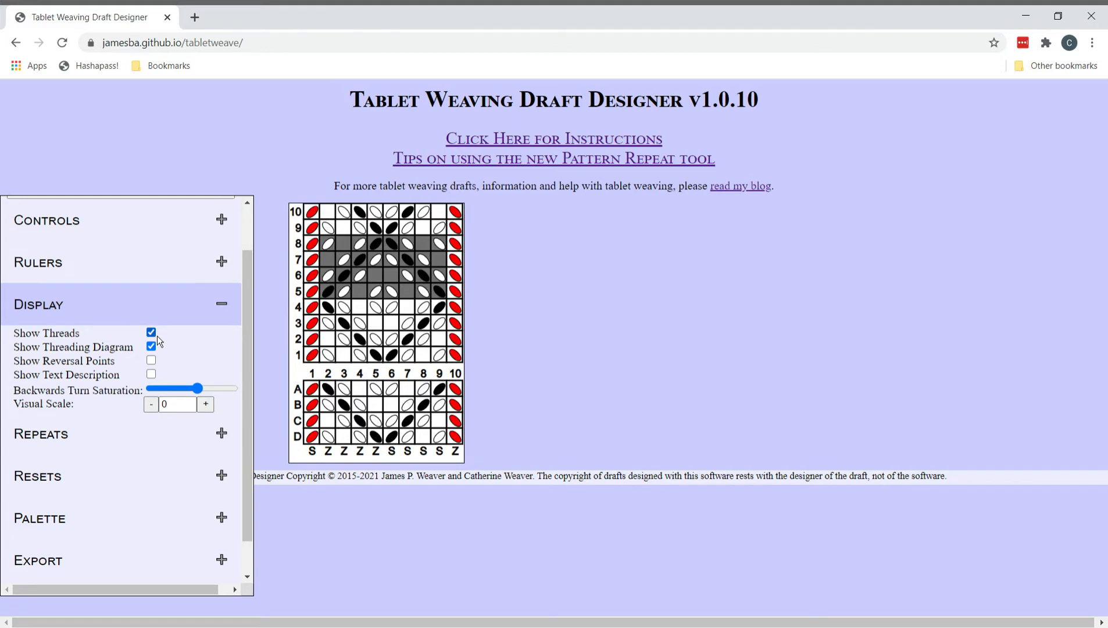
left_click(156, 334)
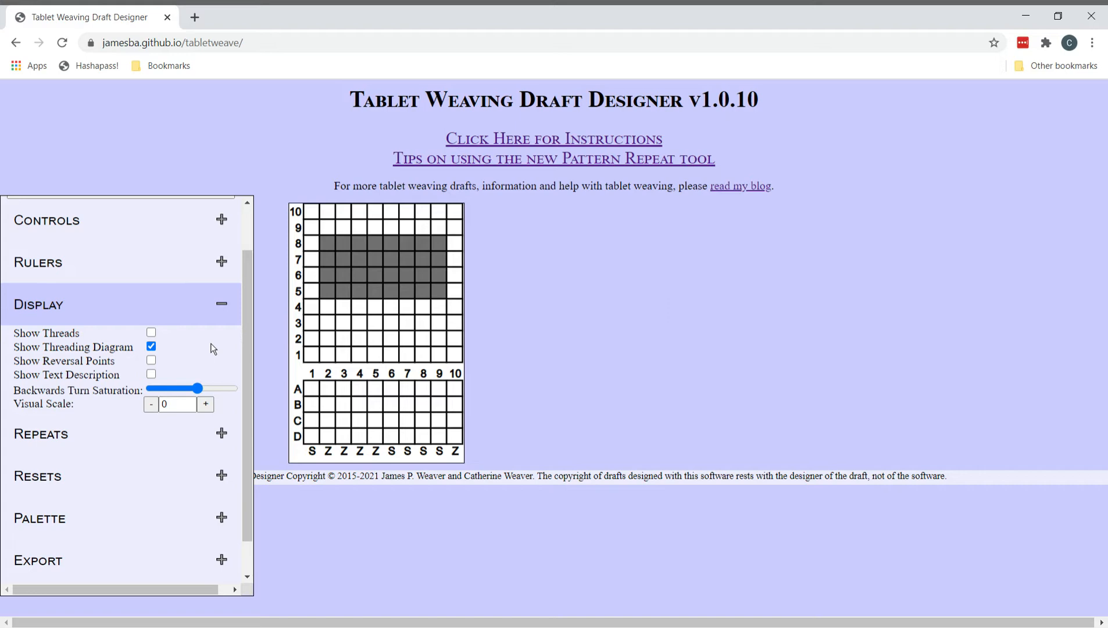
left_click(152, 335)
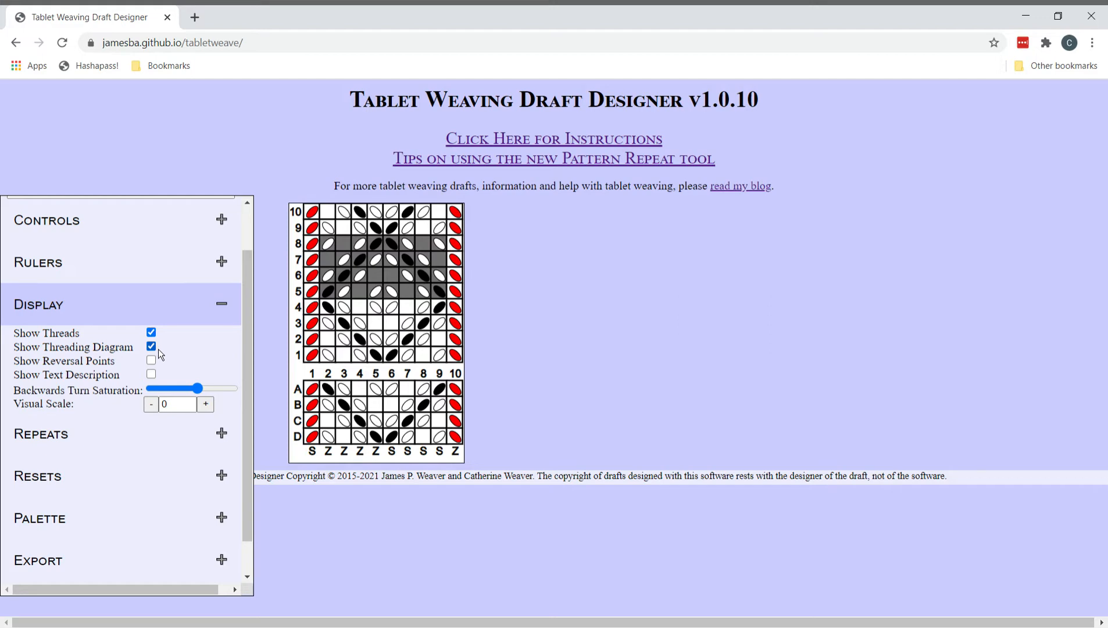
left_click(158, 349)
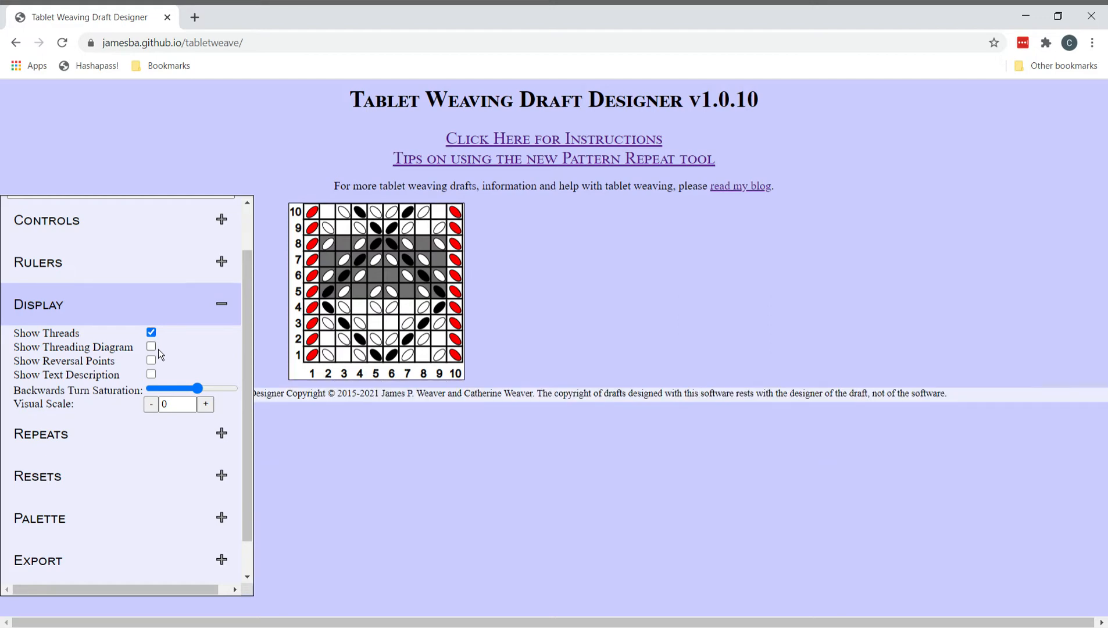
left_click(158, 349)
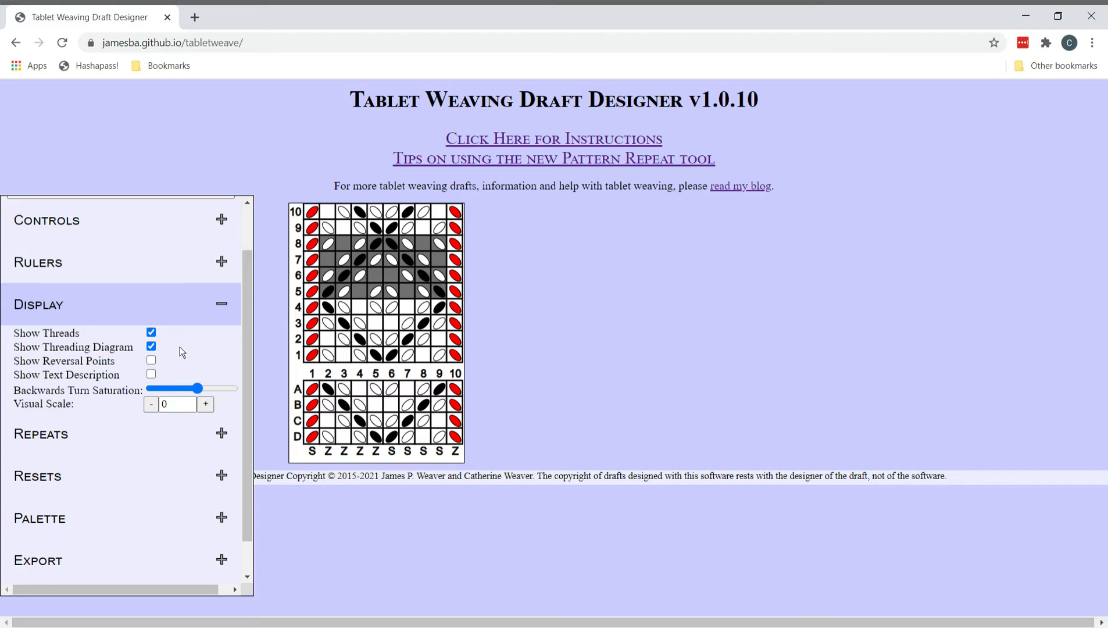
Show the text description, read through its threading and turning instructions, and hide it again
left_click(158, 380)
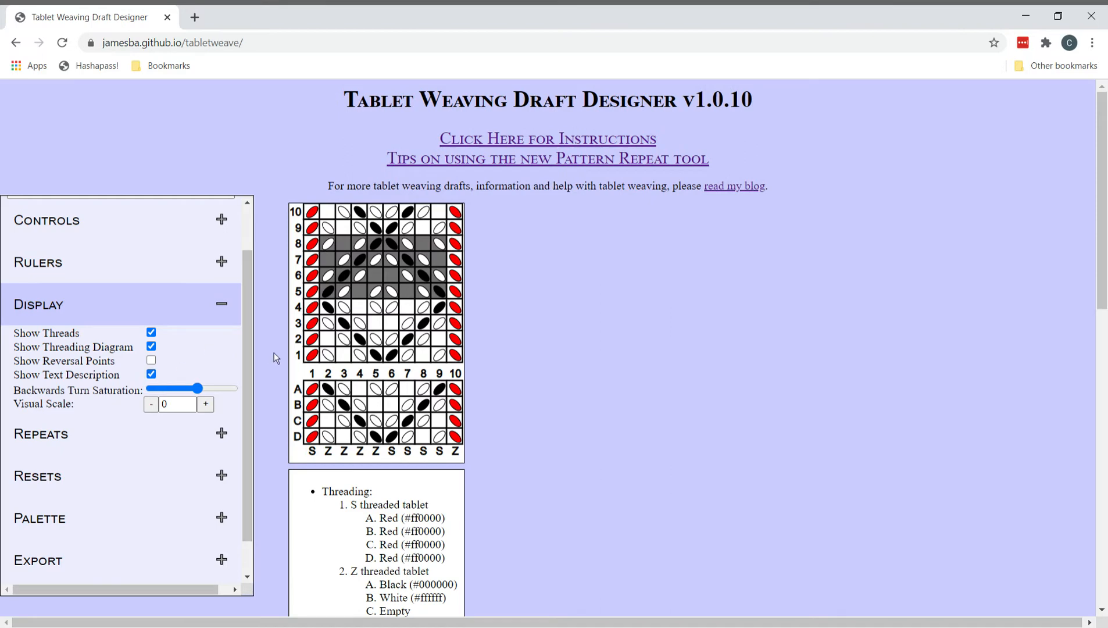
scroll(273, 352, "down", 3)
scroll(274, 352, "down", 2)
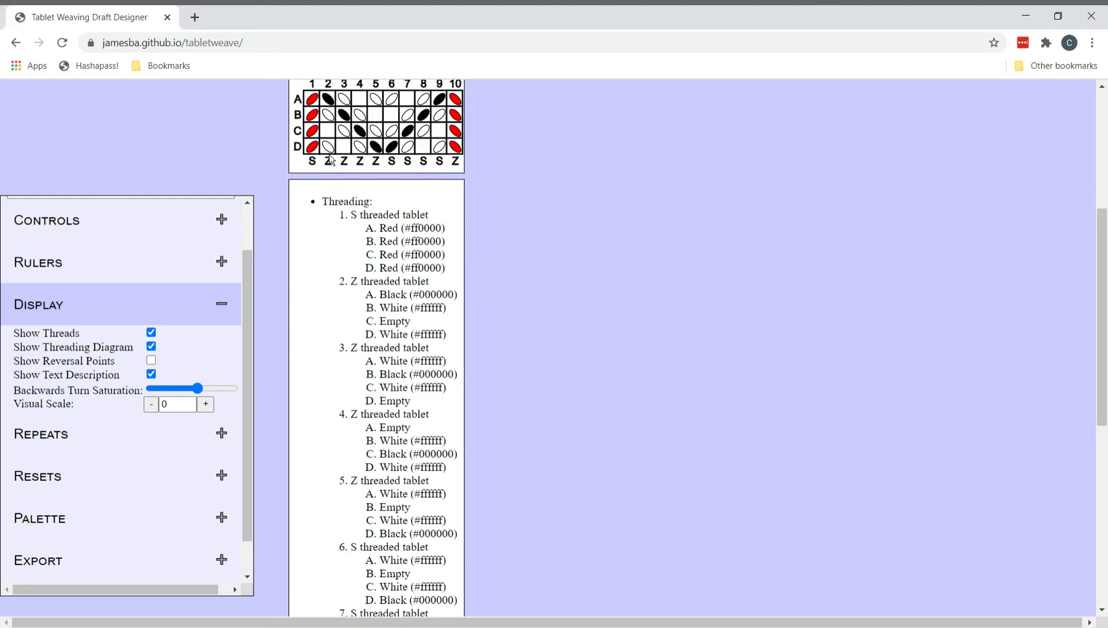
left_click_drag(412, 322, 381, 323)
left_click(320, 360)
scroll(321, 360, "down", 1)
scroll(321, 359, "down", 8)
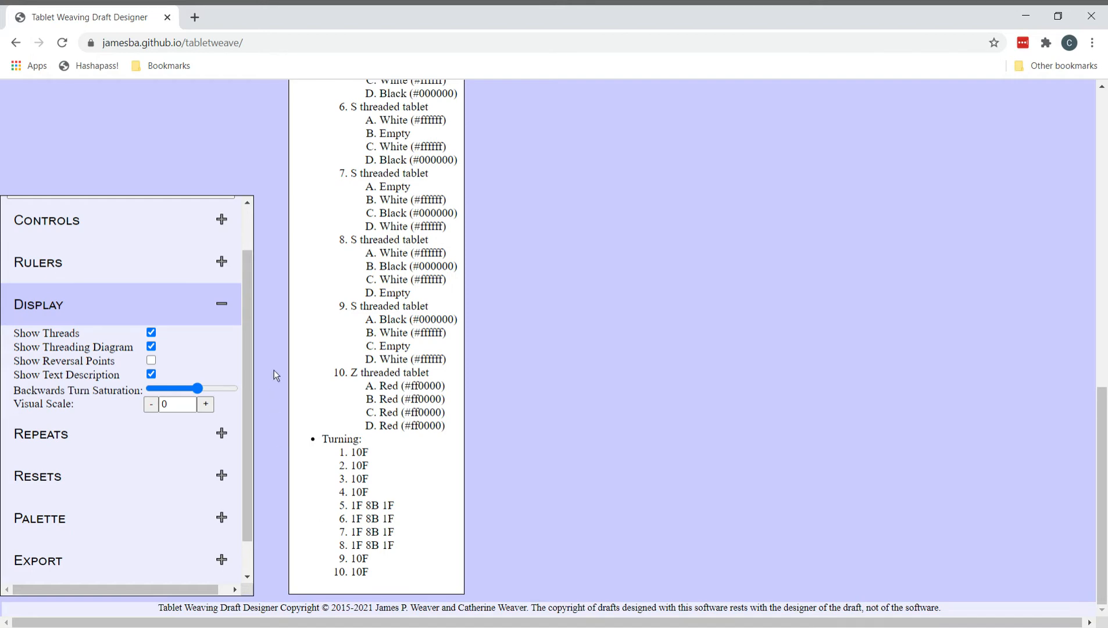
left_click(156, 380)
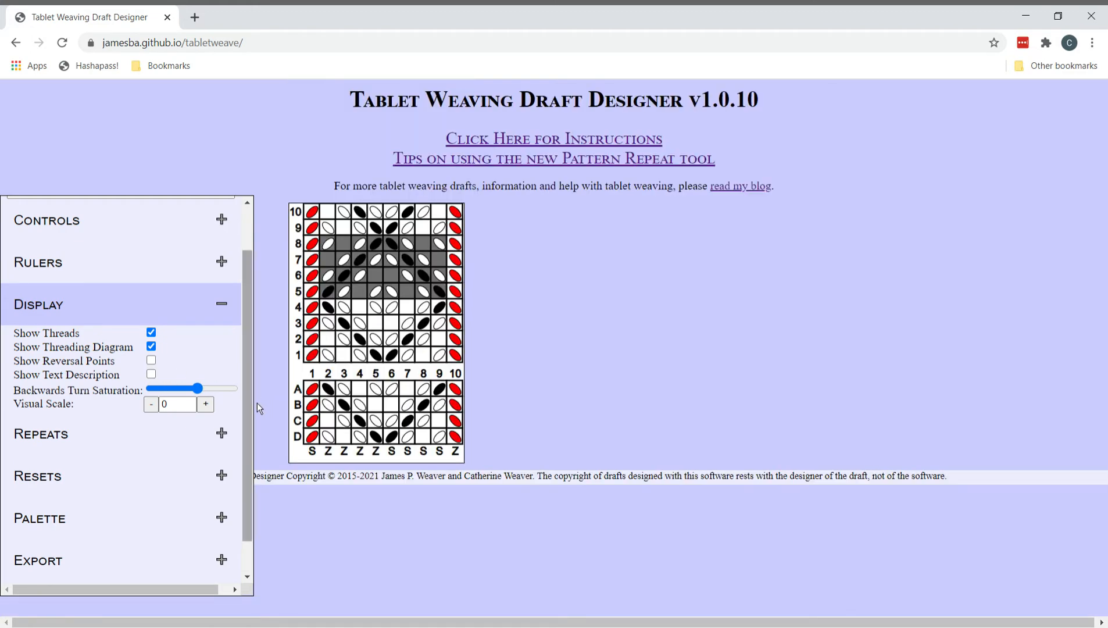
Increase the draft's visual scale to 8
double_click(175, 406)
left_click(227, 408)
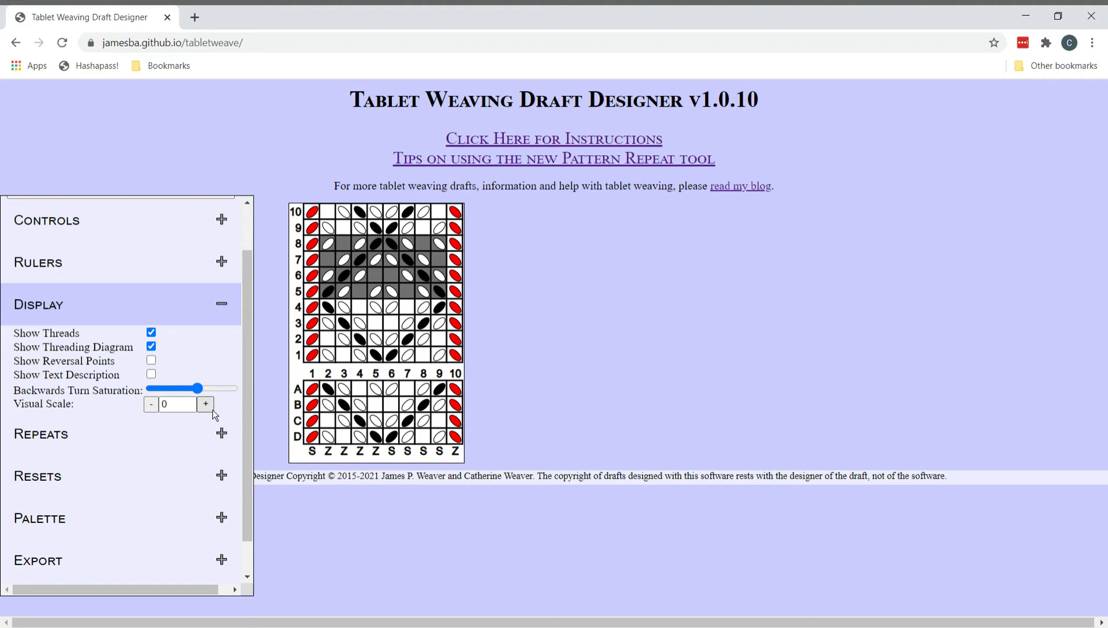
left_click(206, 404)
double_click(206, 404)
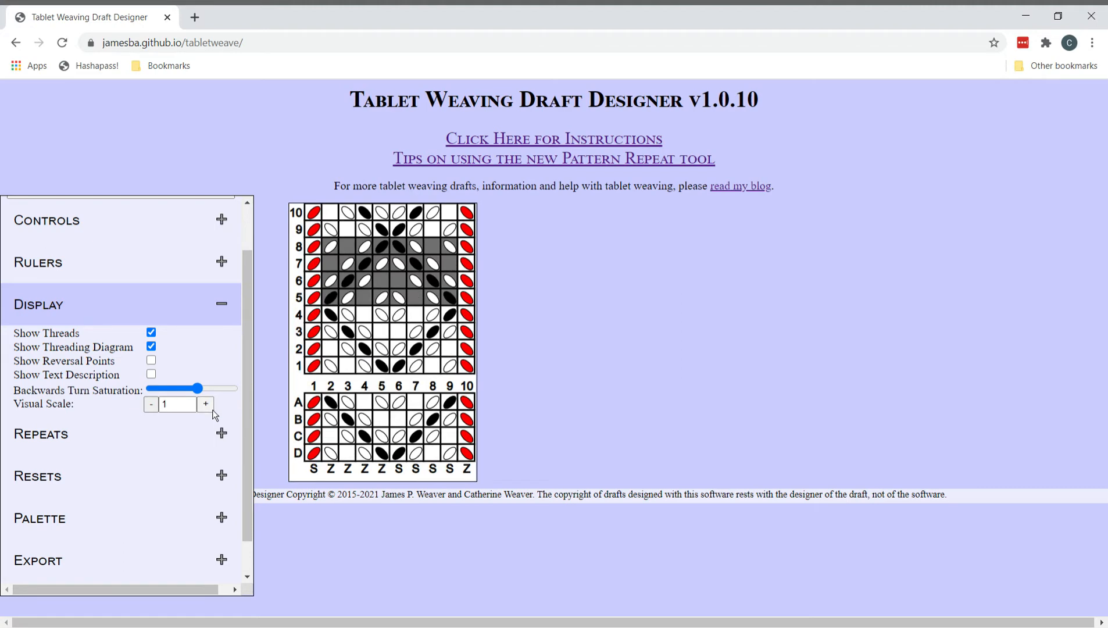
left_click(213, 409)
left_click(213, 409)
left_click(212, 409)
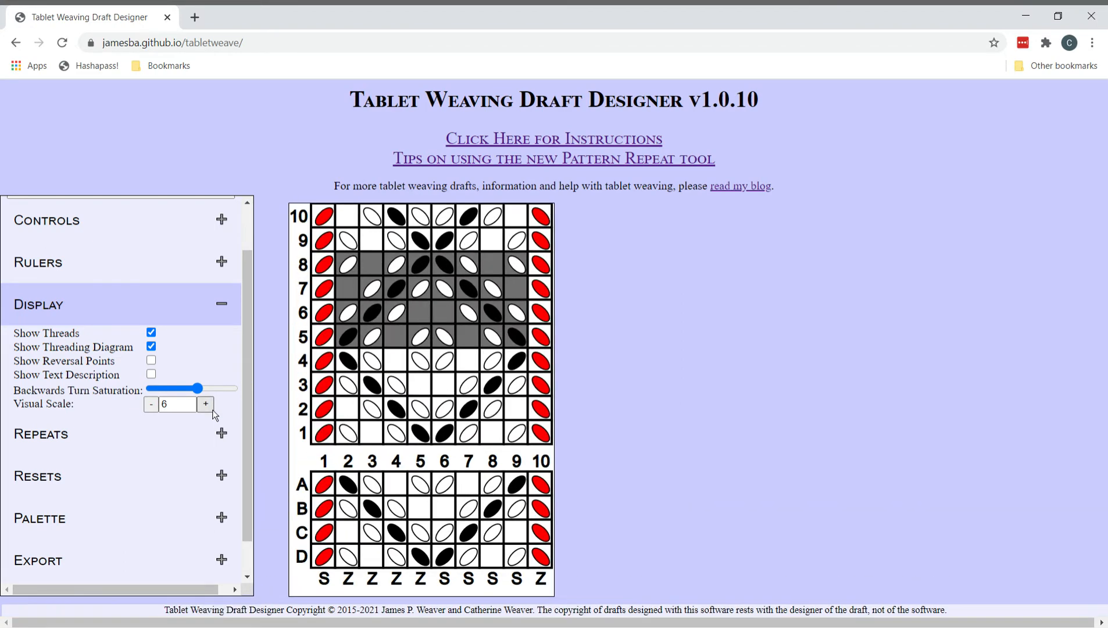
left_click(212, 409)
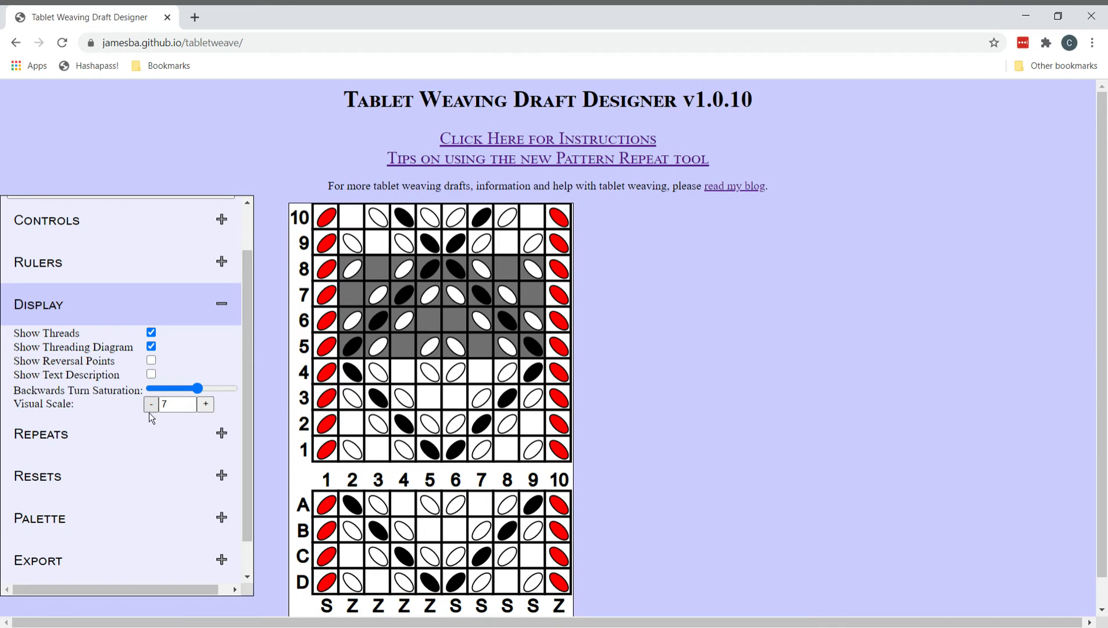
left_click(212, 411)
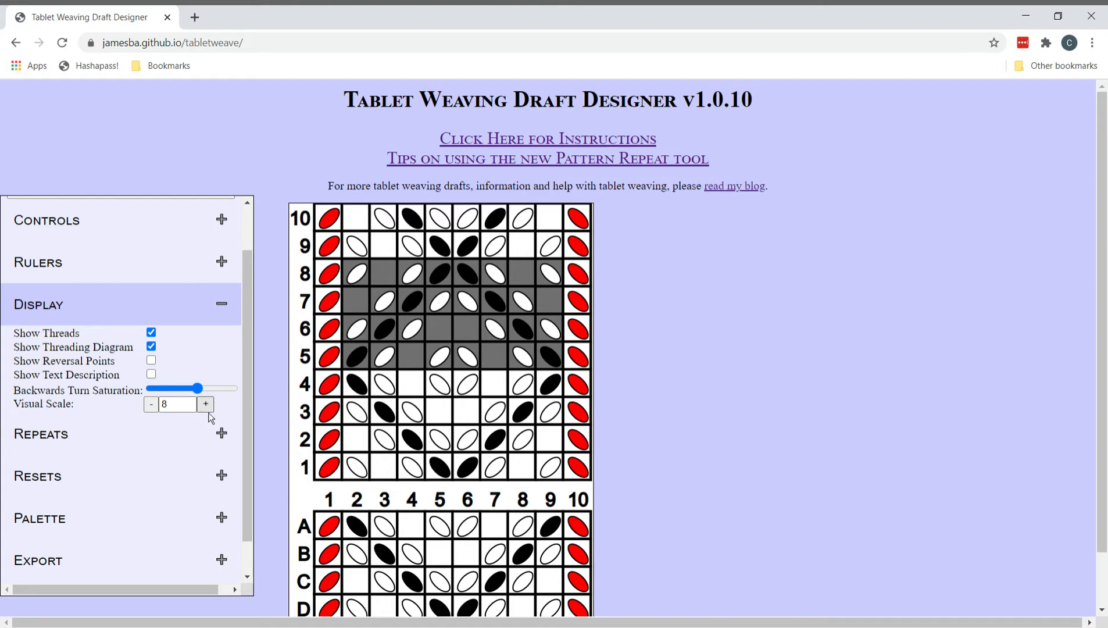
Reset the draft's visual scale to 0
left_click_drag(176, 411, 167, 406)
type("0")
left_click(240, 410)
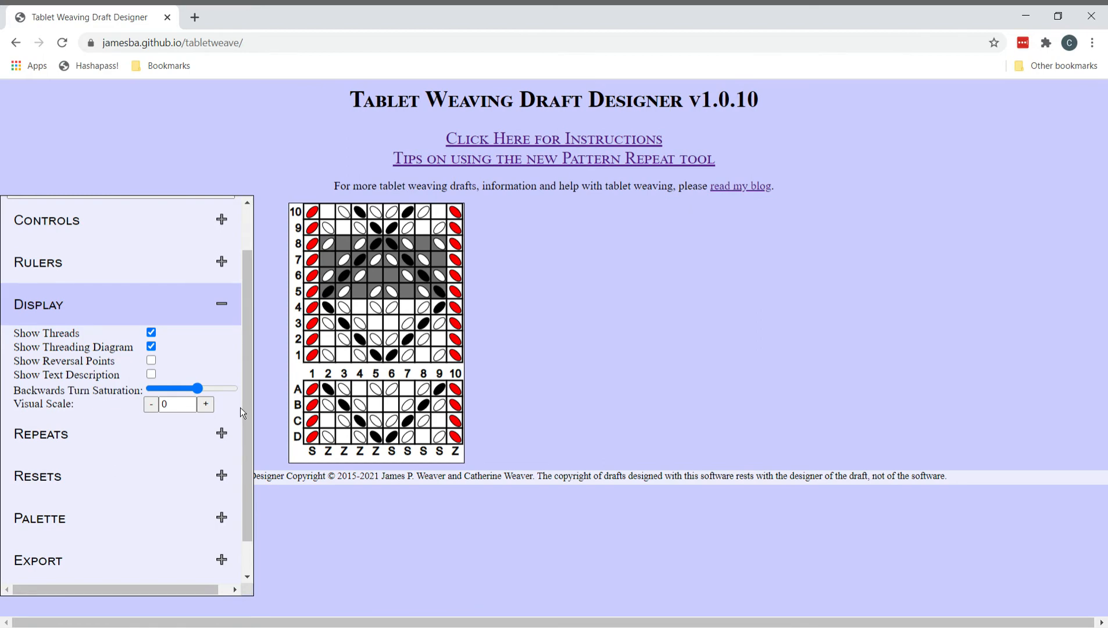
Lower the draft's visual scale to -5 and raise it back to -4
left_click(156, 412)
left_click(155, 412)
left_click(155, 412)
left_click(155, 412)
left_click(155, 412)
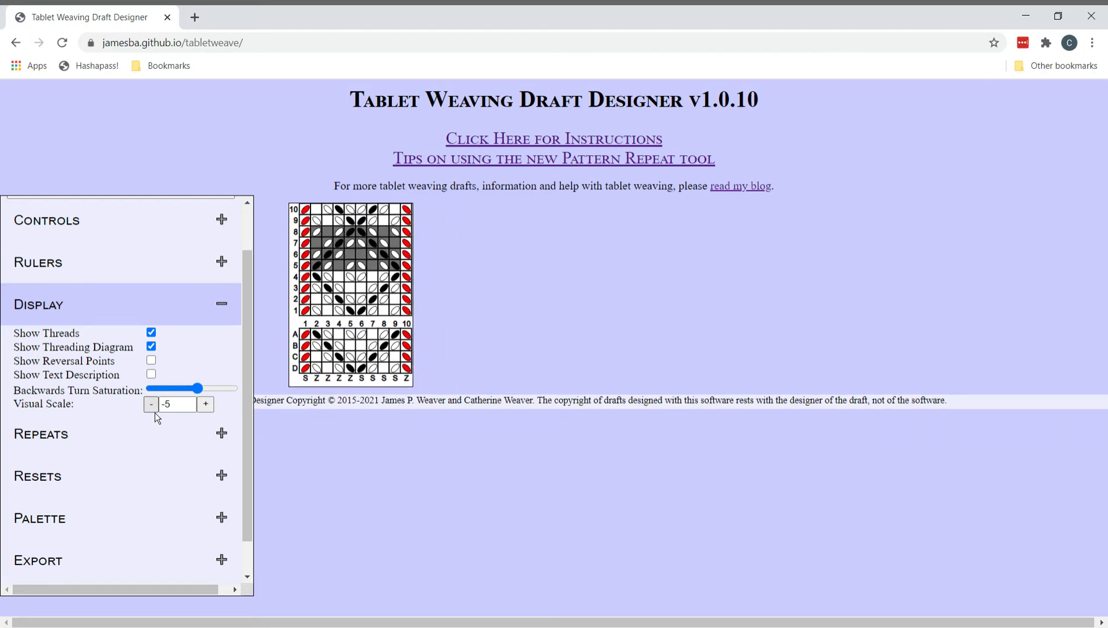
left_click(213, 410)
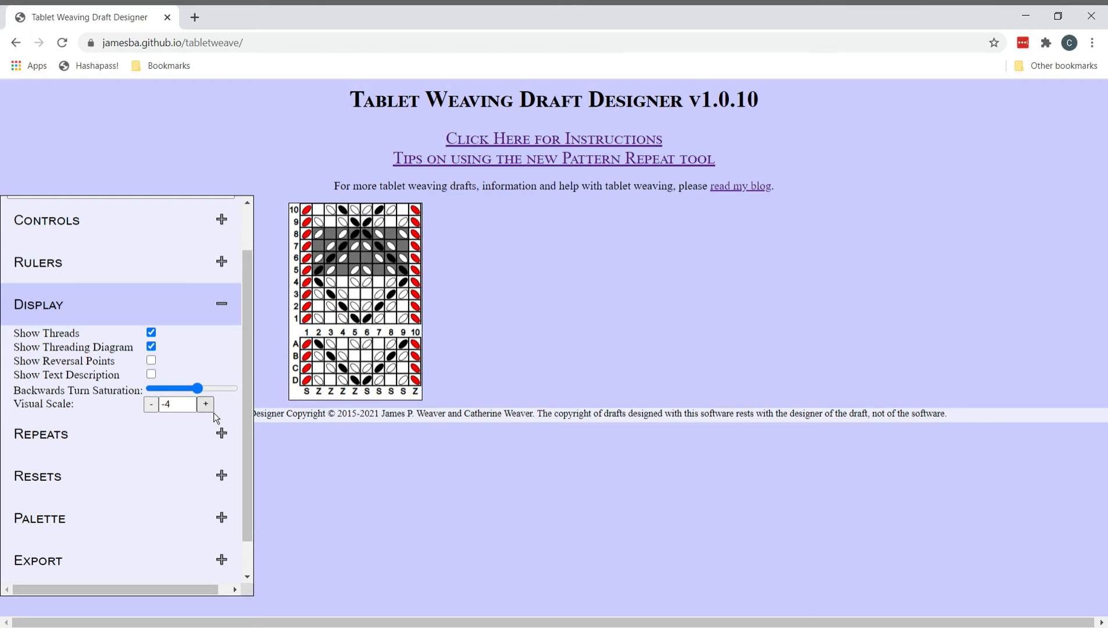
Return the draft's visual scale to 0
double_click(165, 405)
type("0")
left_click(222, 353)
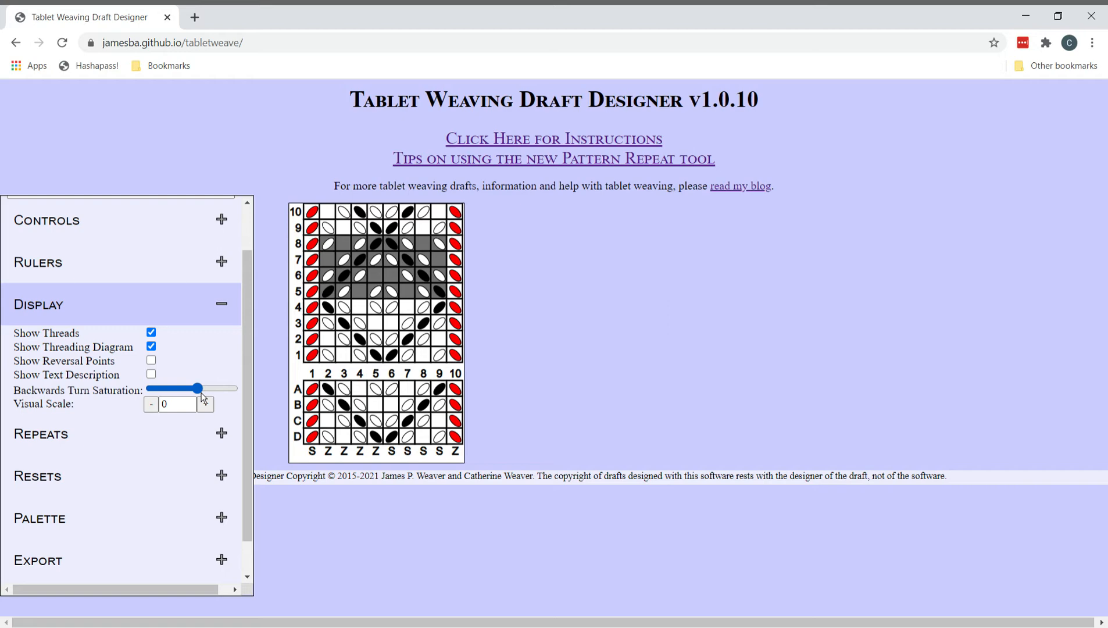
Try the backwards turn saturation at its maximum and minimum, restore the medium grey shading, and close the display settings
left_click_drag(201, 396, 244, 390)
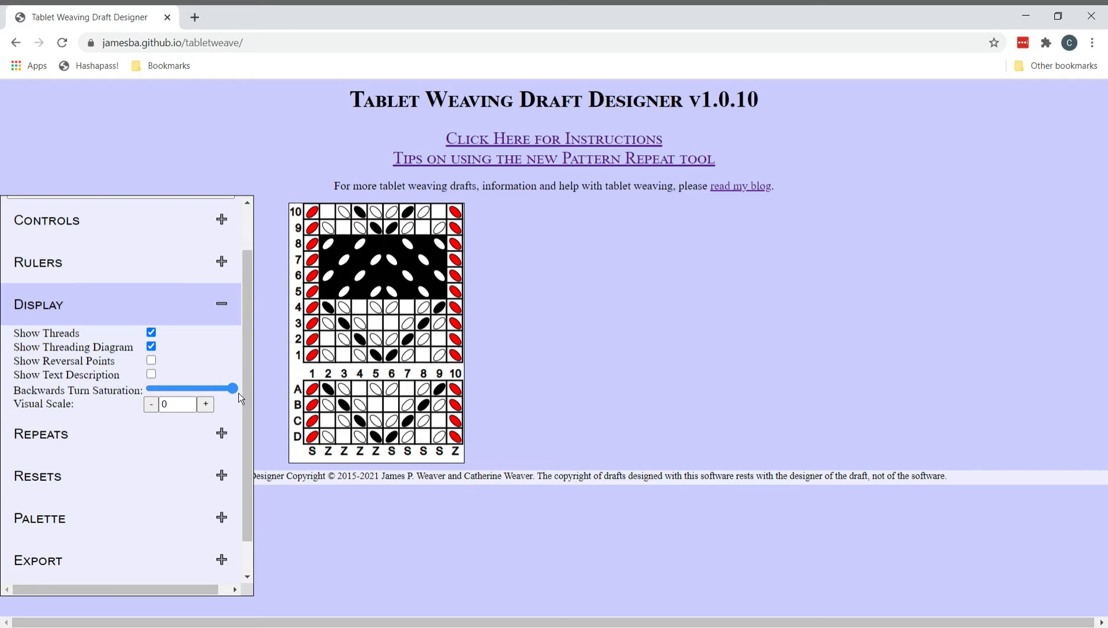
left_click_drag(224, 394, 185, 394)
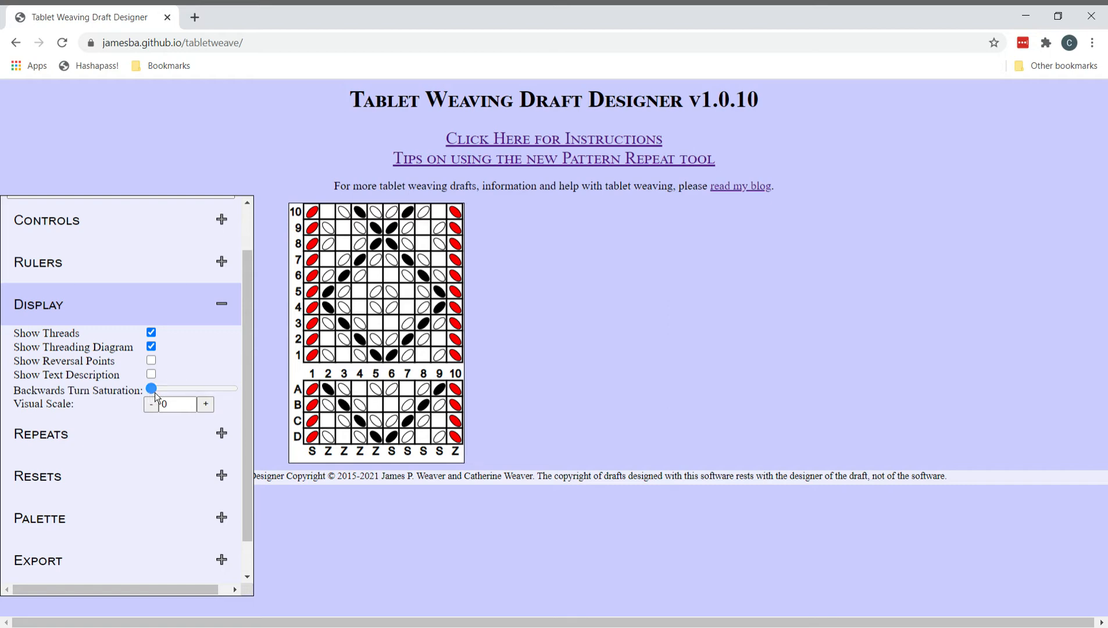
left_click_drag(191, 391, 205, 399)
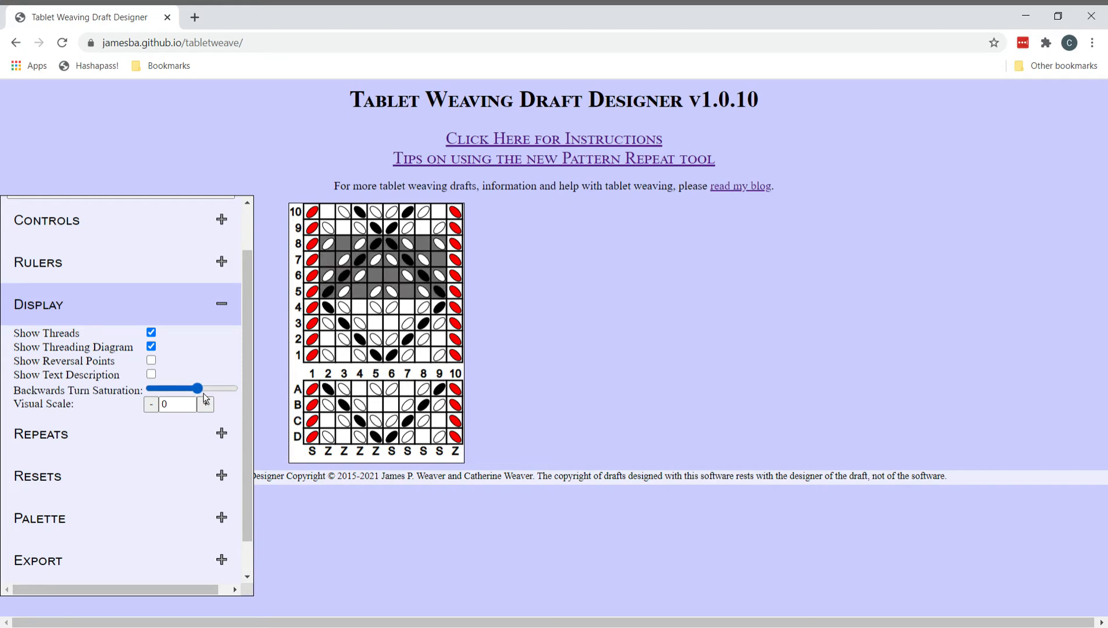
left_click(227, 308)
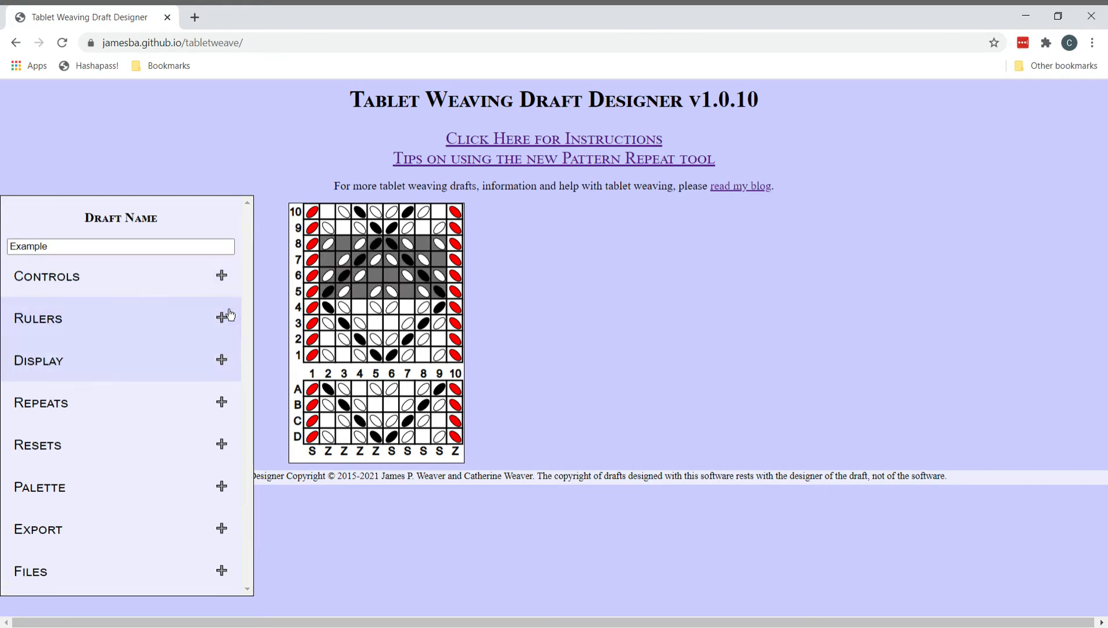
Show both rulers, with the horizontal ruler at position 3 and the vertical ruler at position 4
left_click(228, 326)
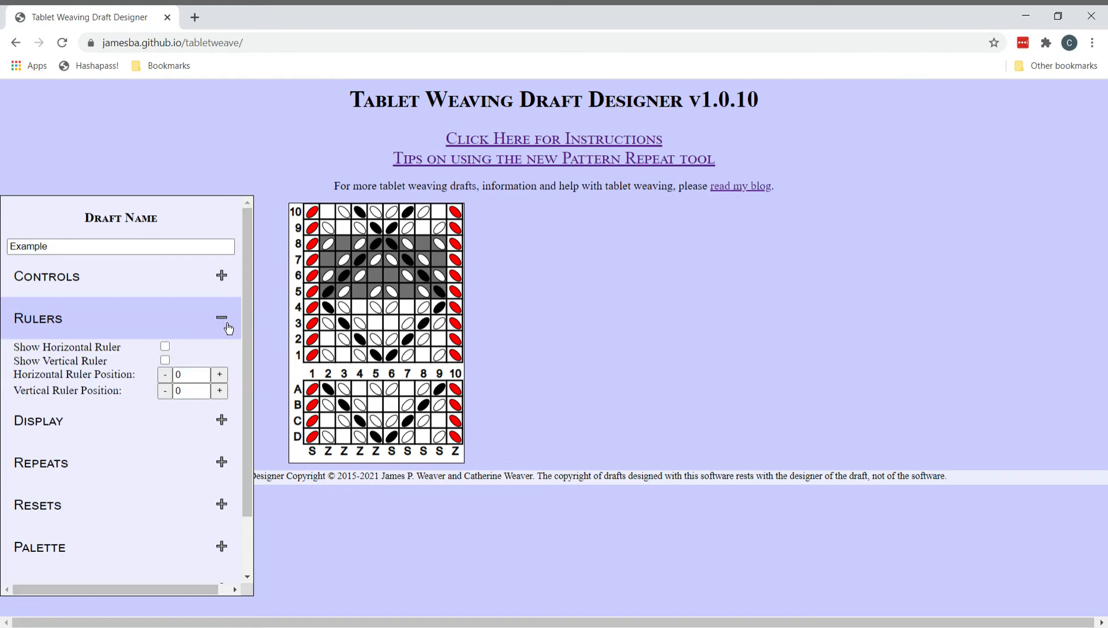
left_click(165, 347)
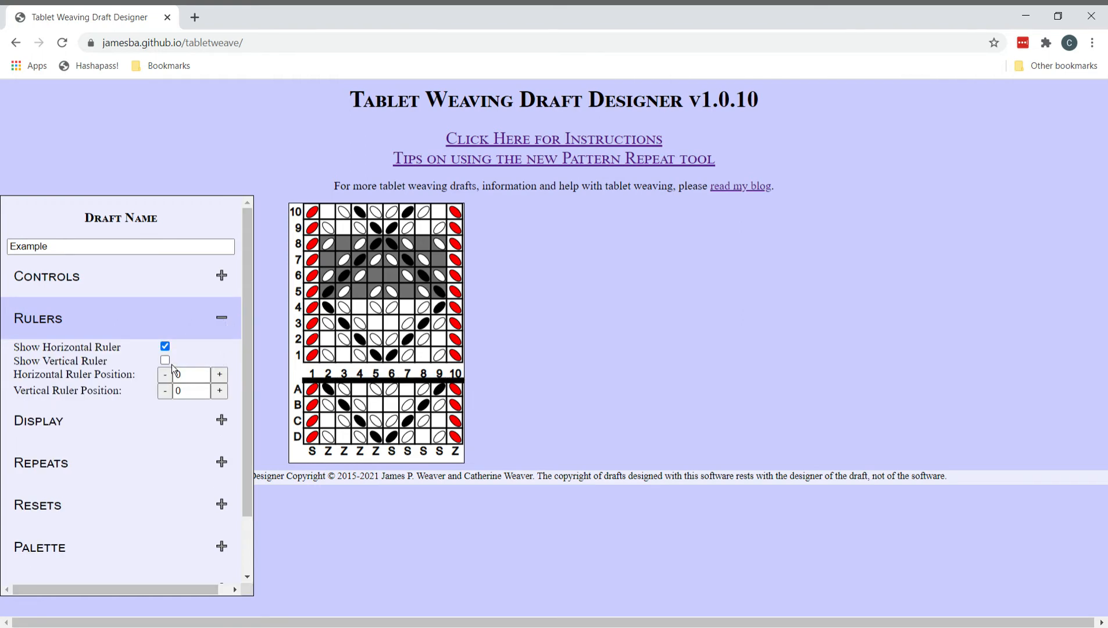
left_click(166, 361)
left_click(219, 374)
left_click(221, 380)
left_click(222, 381)
left_click(226, 396)
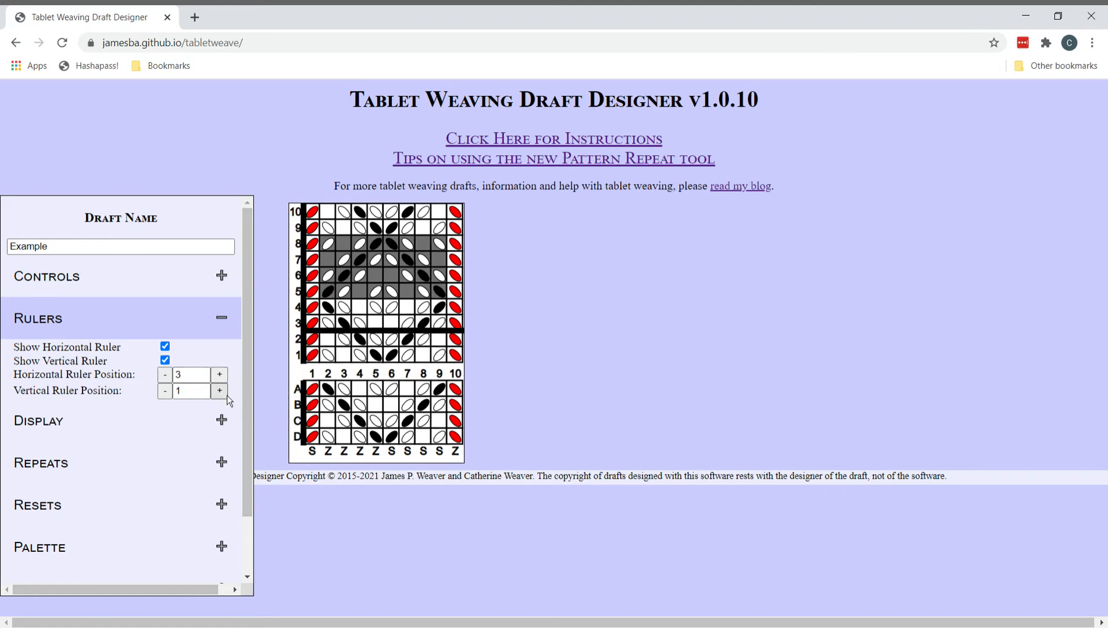
left_click(226, 396)
left_click(226, 396)
left_click(227, 395)
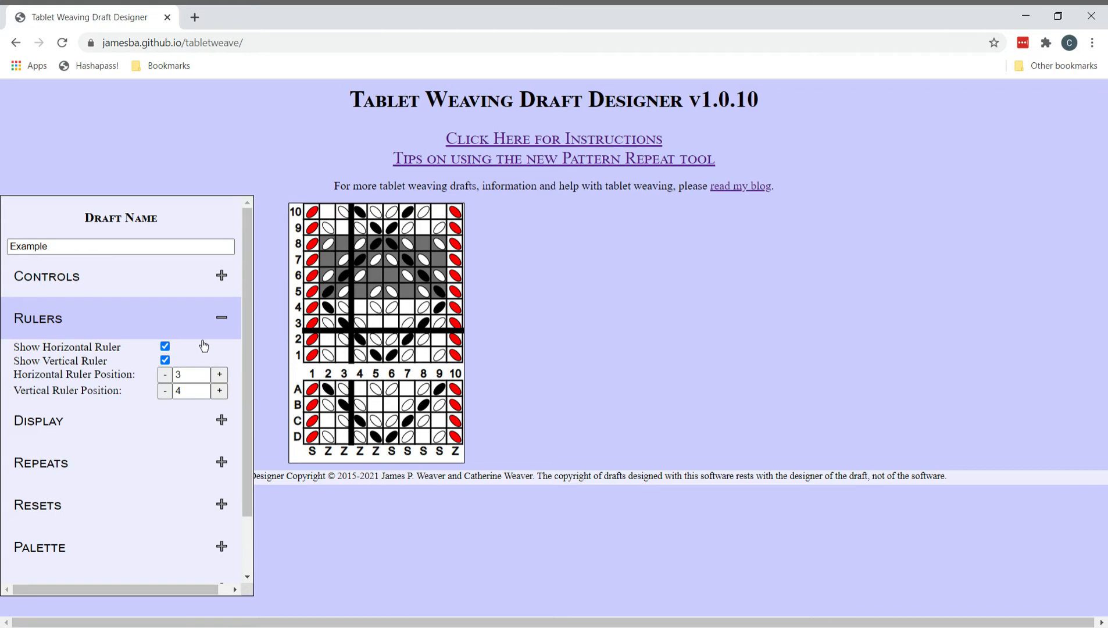
Move the horizontal ruler to position 4 and the vertical ruler to position 6
left_click(226, 379)
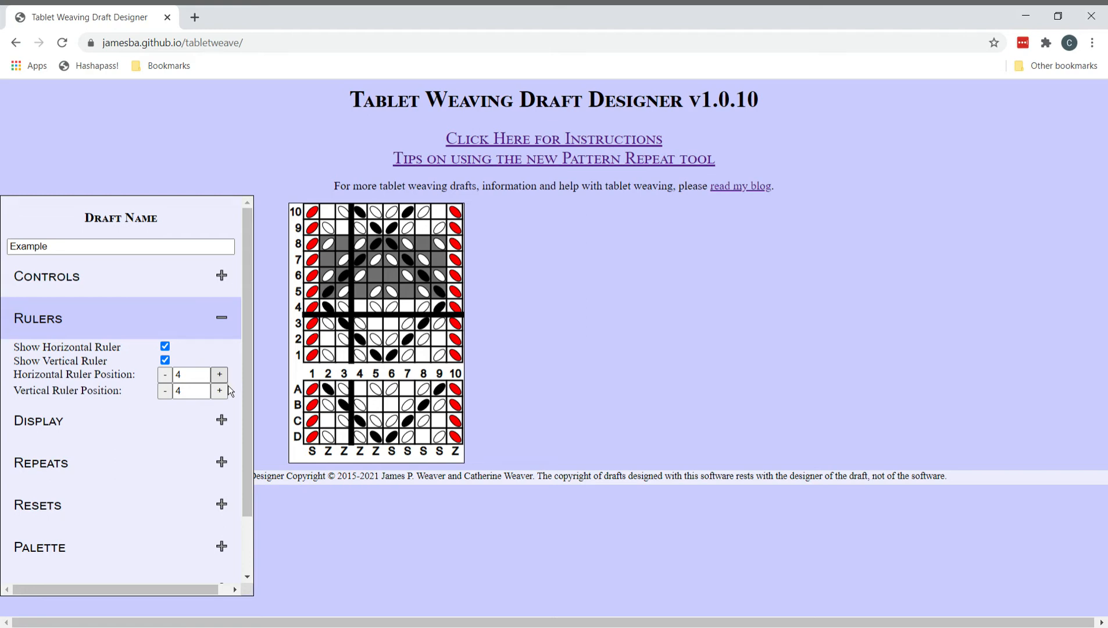
left_click(227, 397)
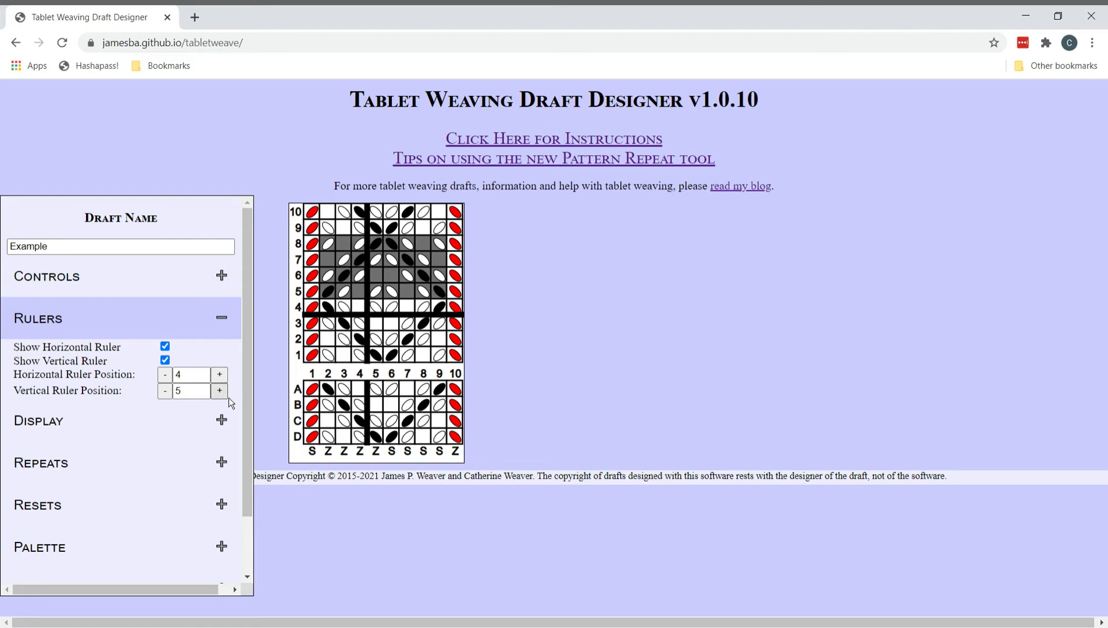
left_click(227, 398)
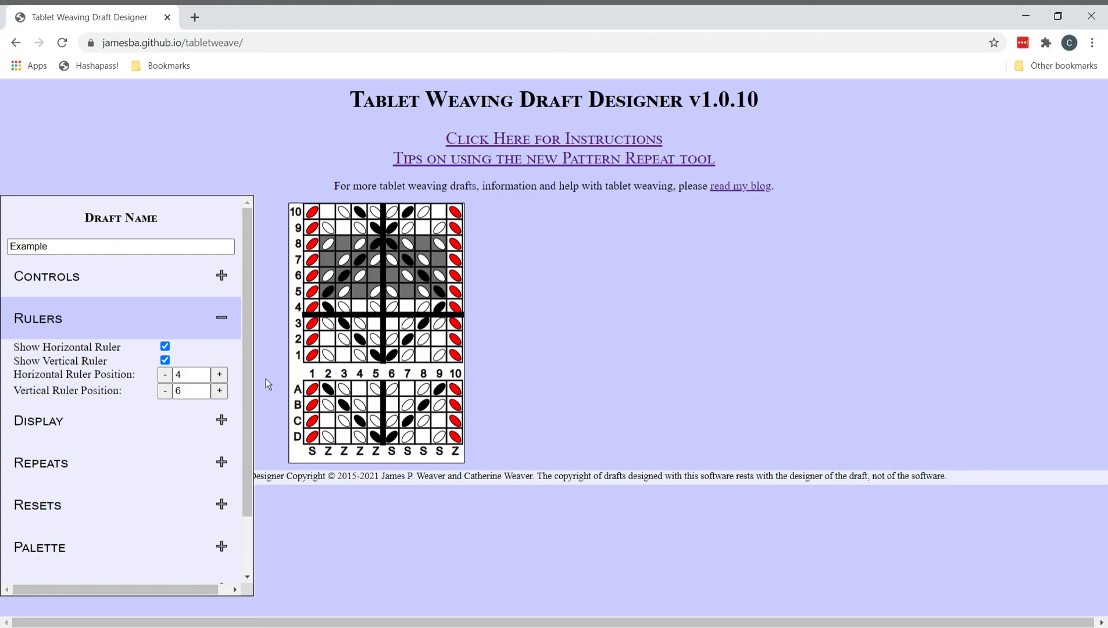
Move the vertical ruler back to position 2 and forward to position 3
left_click(165, 391)
left_click(167, 398)
left_click(167, 397)
left_click(167, 398)
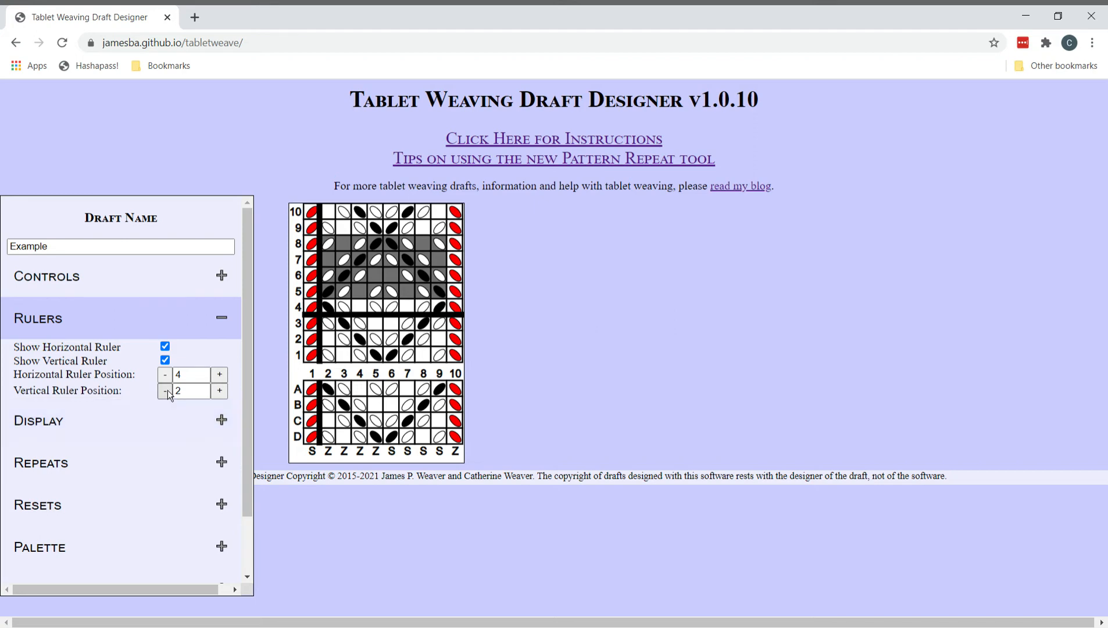
left_click(224, 398)
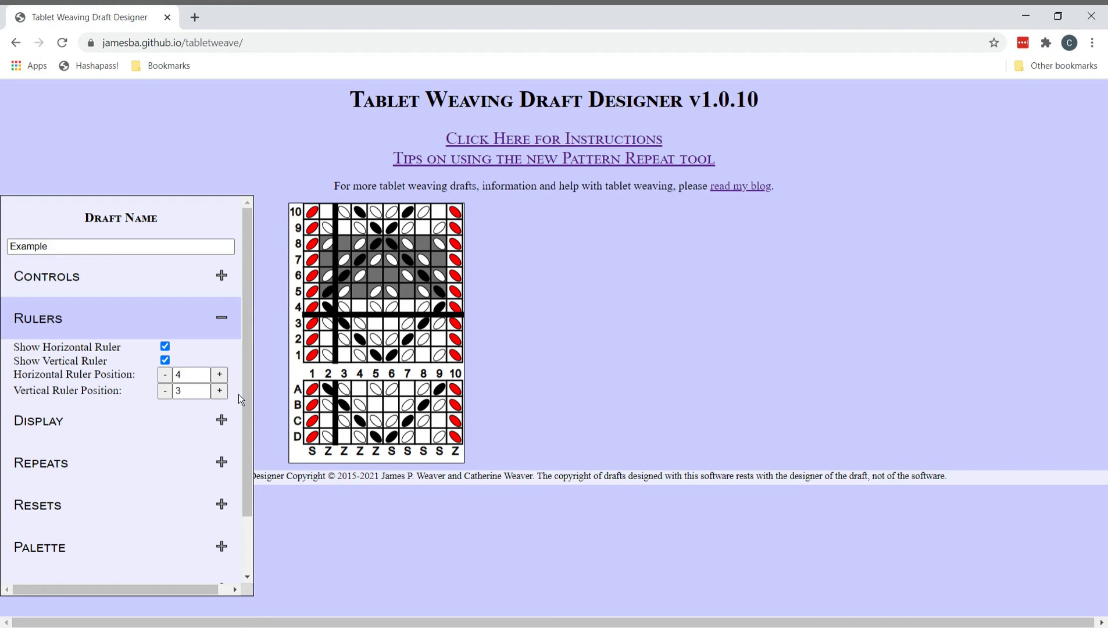
Hide the horizontal and vertical rulers and close the ruler settings
left_click(165, 347)
left_click(165, 360)
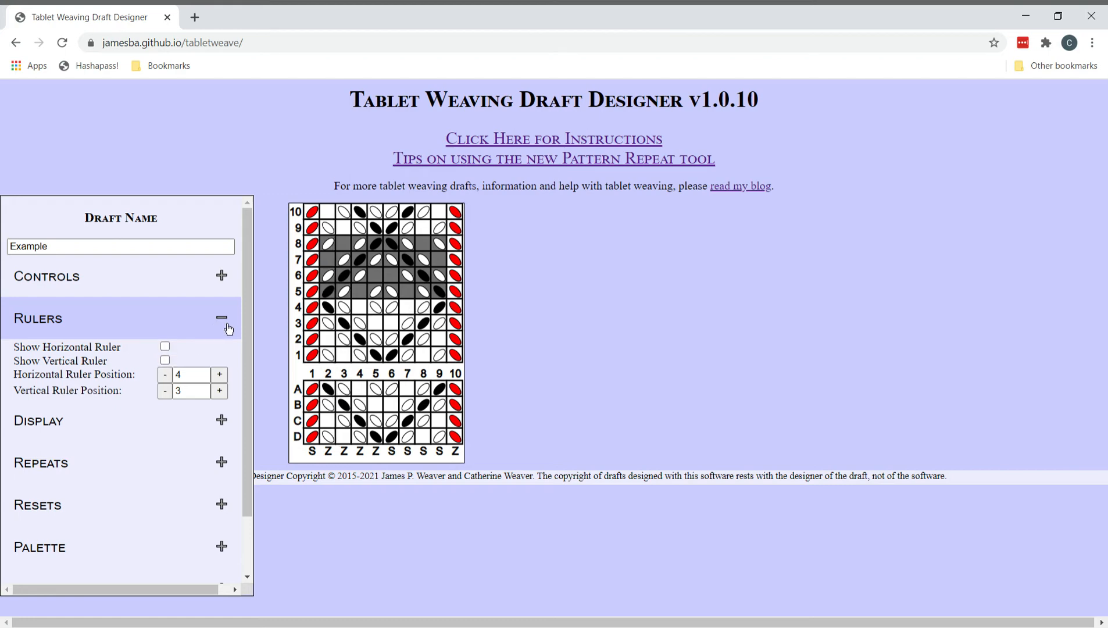
left_click(221, 318)
Show the pattern repeats beside the draft and set the repeat to end at pick 10
left_click(226, 403)
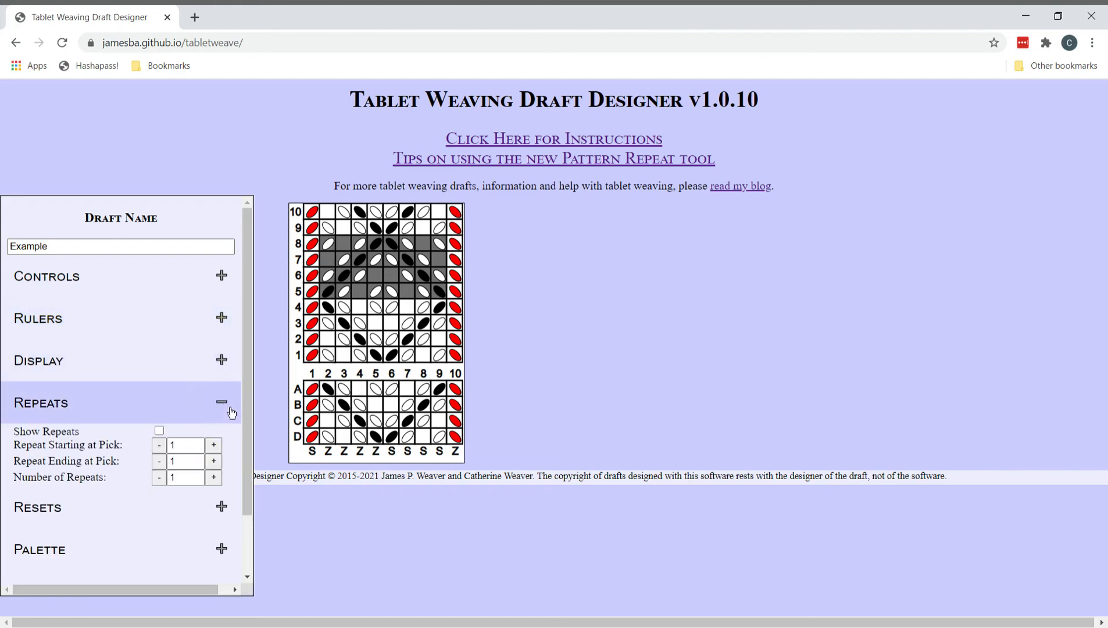
left_click_drag(254, 358, 256, 459)
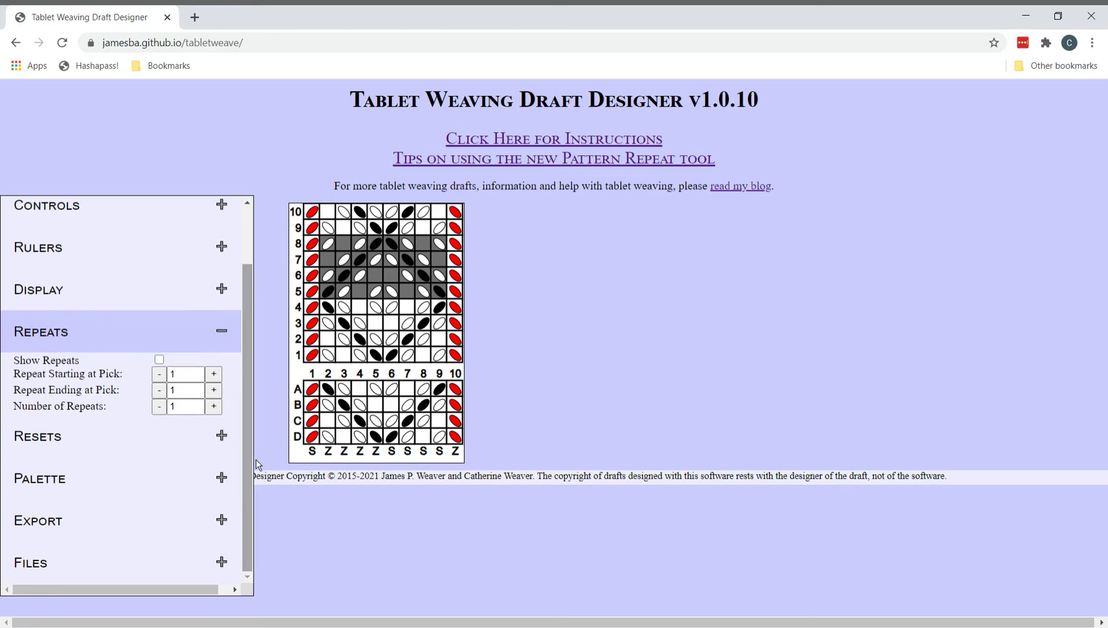
left_click(159, 360)
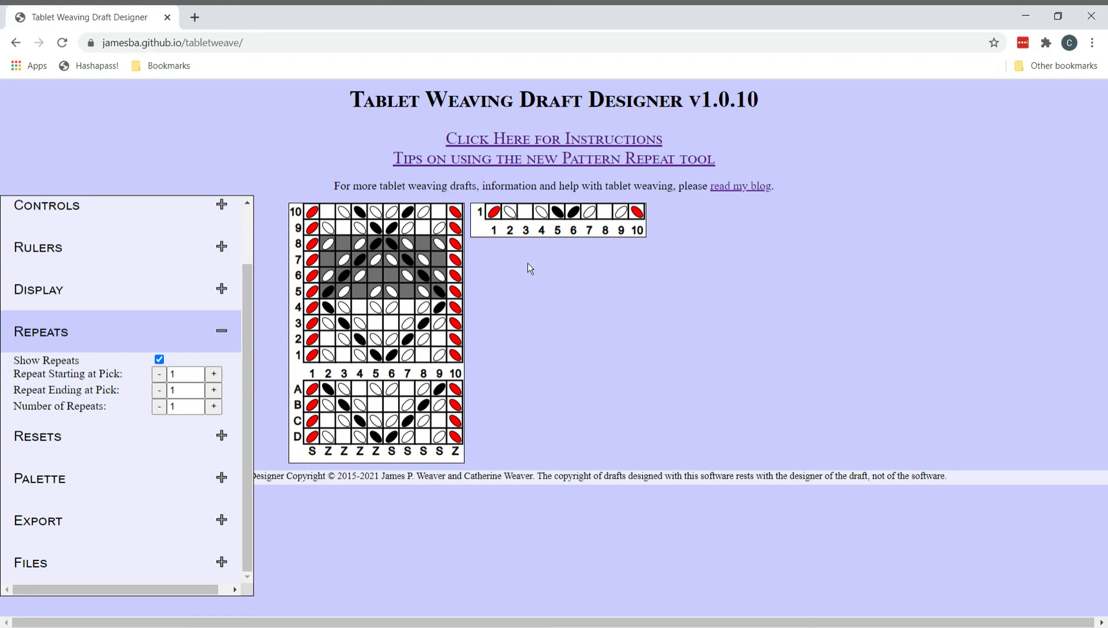
left_click(188, 395)
type("0")
left_click(237, 384)
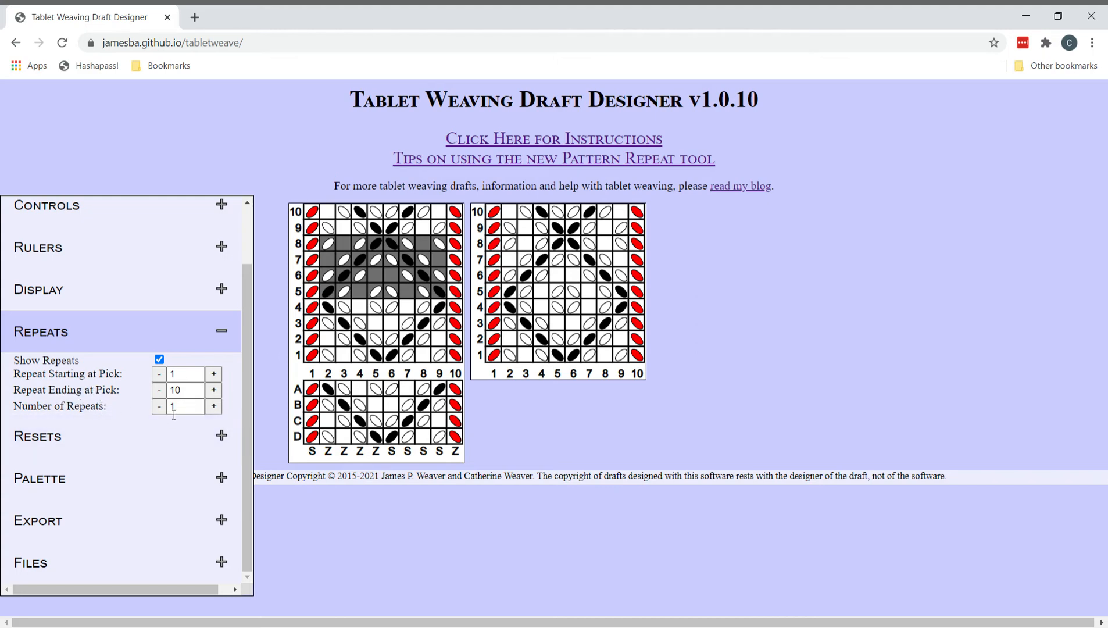
Increase the number of pattern repeats to 3 and view the full repeated band
left_click(220, 413)
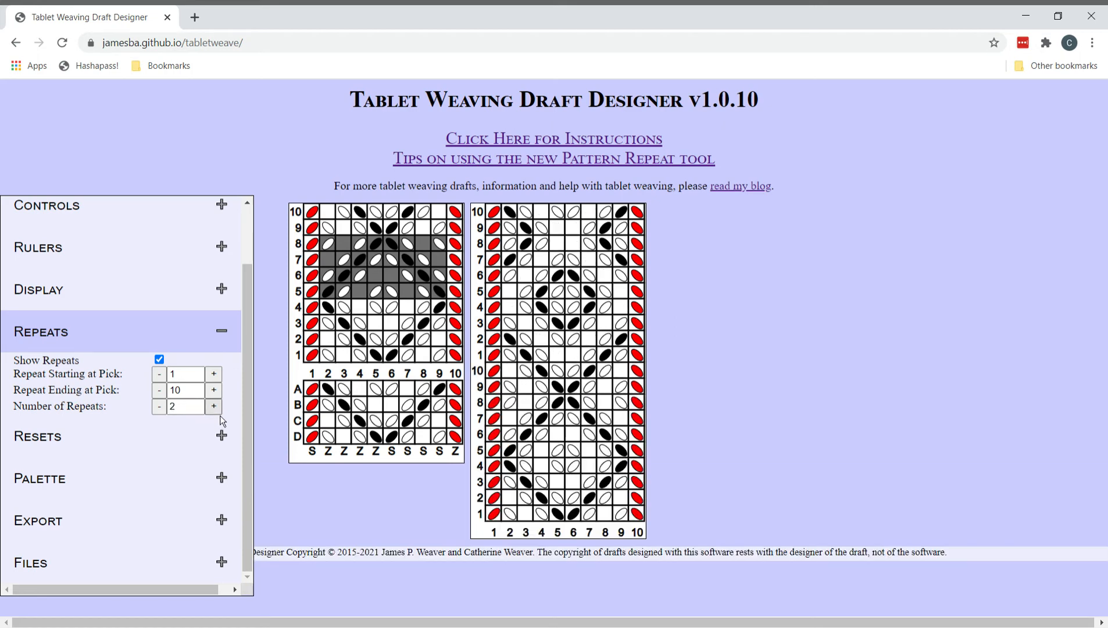
left_click(219, 413)
scroll(427, 469, "down", 2)
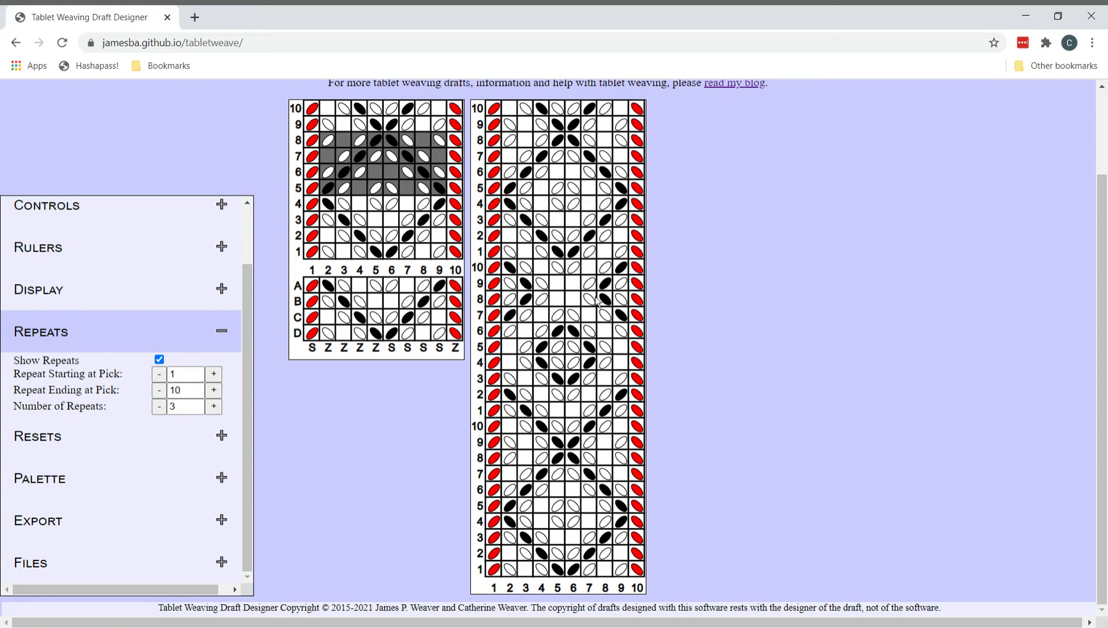
Set the pattern repeat to end at pick 8, and hide the repeats again
left_click(159, 390)
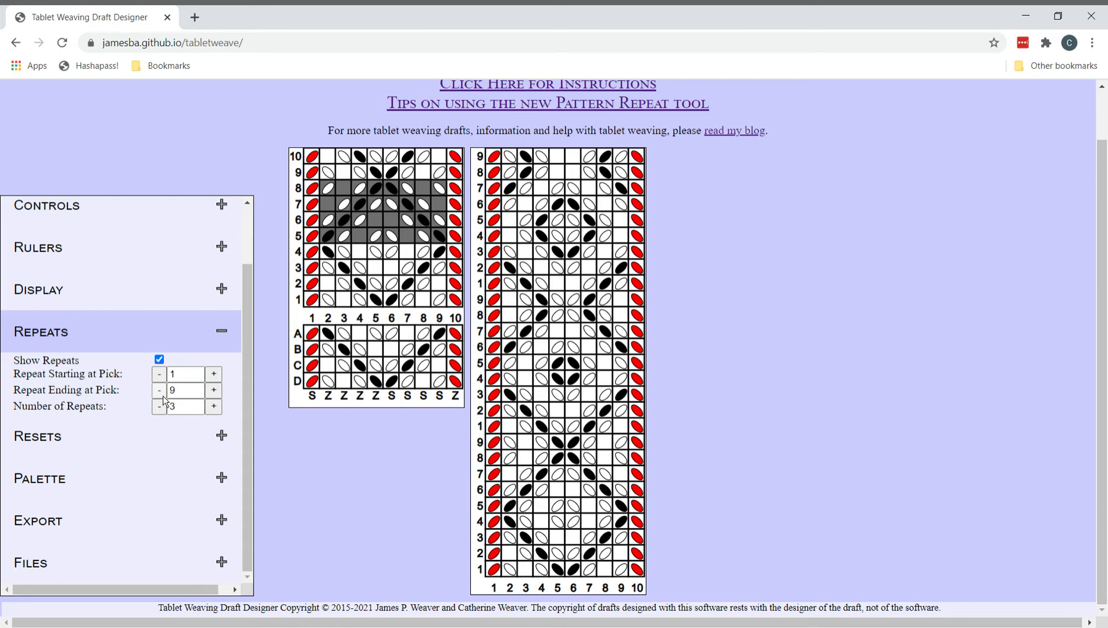
left_click(159, 390)
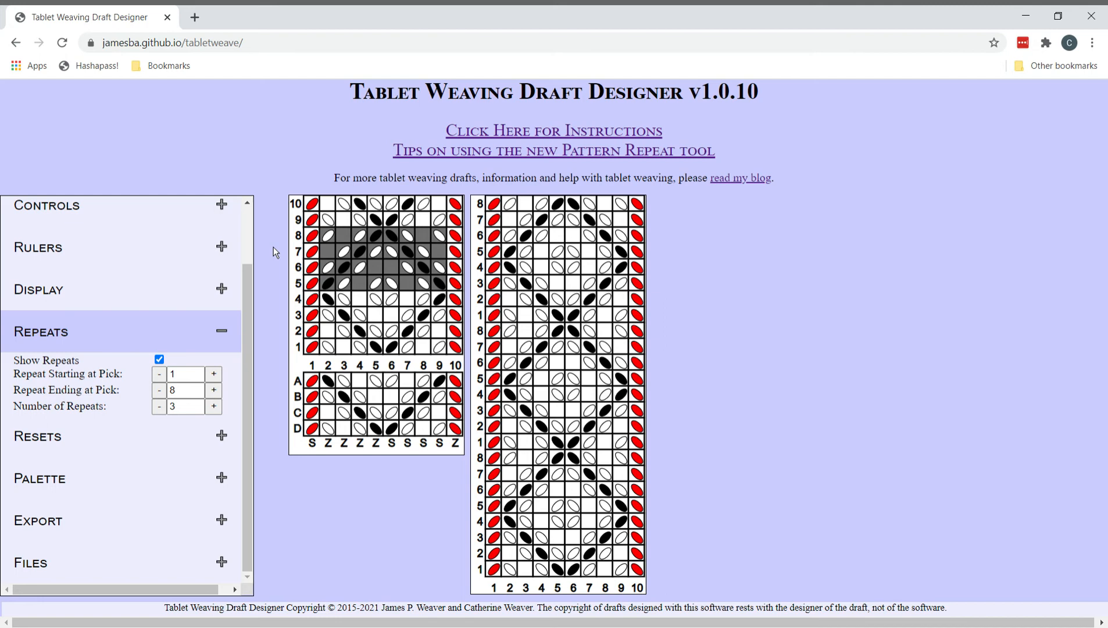
left_click(161, 361)
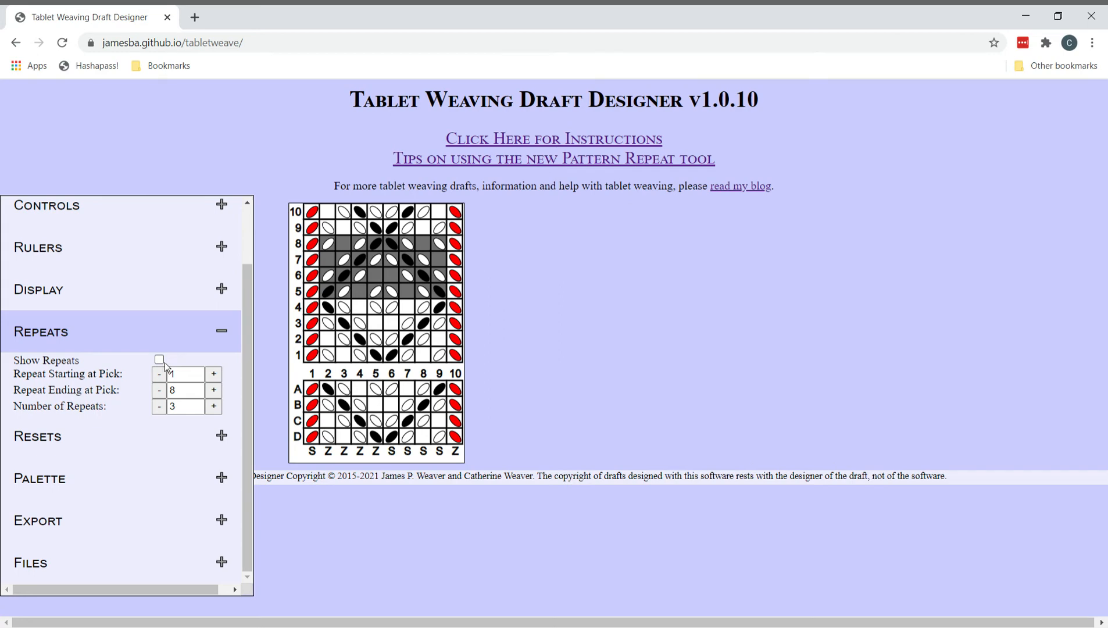
left_click(226, 346)
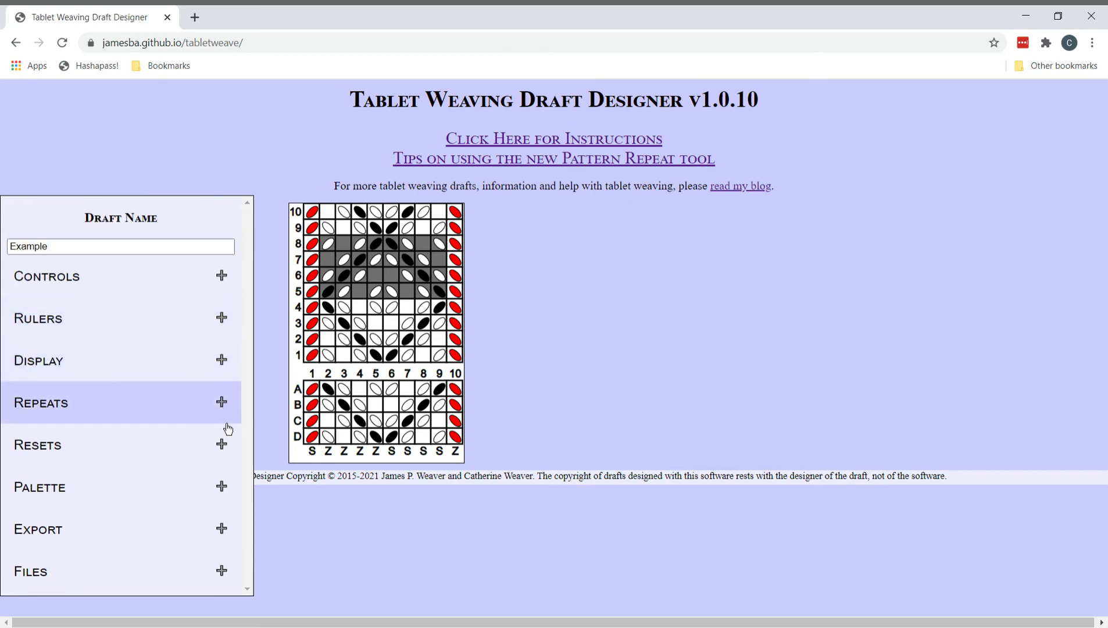
Clear the draft's turning pattern while keeping the threading and colours
left_click(222, 451)
left_click_drag(252, 277, 261, 401)
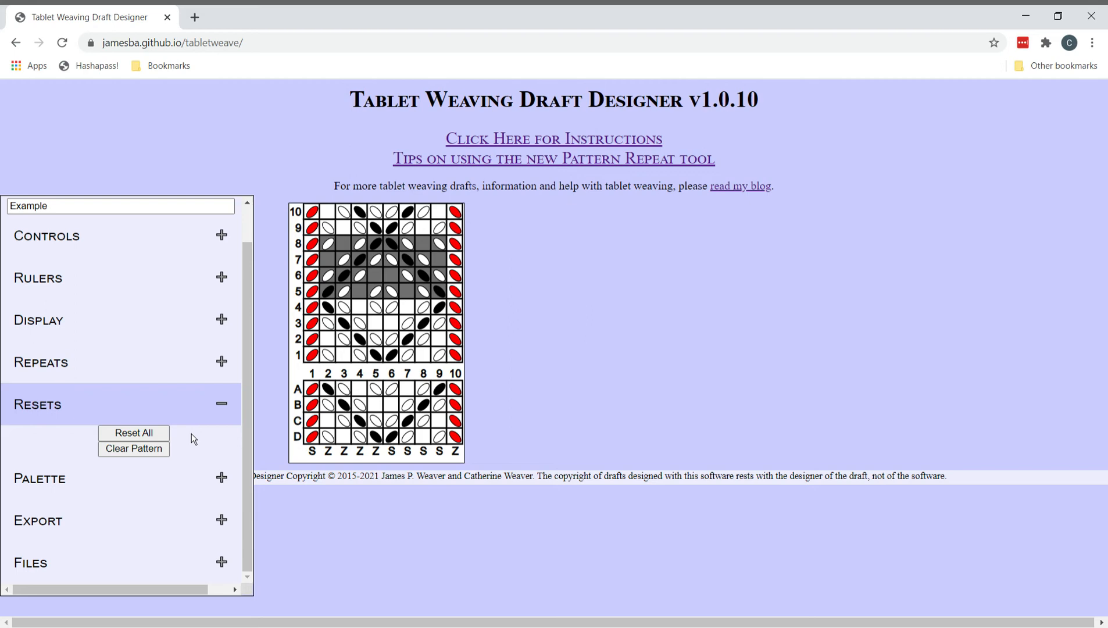
left_click(161, 455)
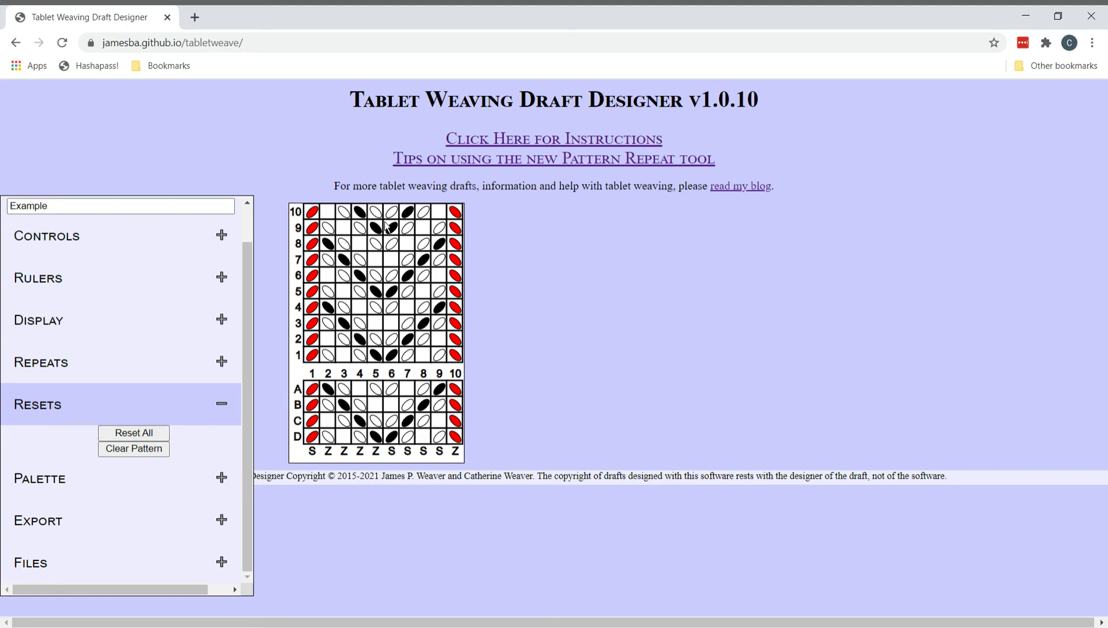
Reverse the turning direction of tablets 2 to 9 at pick 5 and again at pick 9, and close the reset options
left_click_drag(340, 301, 442, 298)
left_click(441, 295)
left_click(334, 231)
left_click(347, 233)
left_click(365, 233)
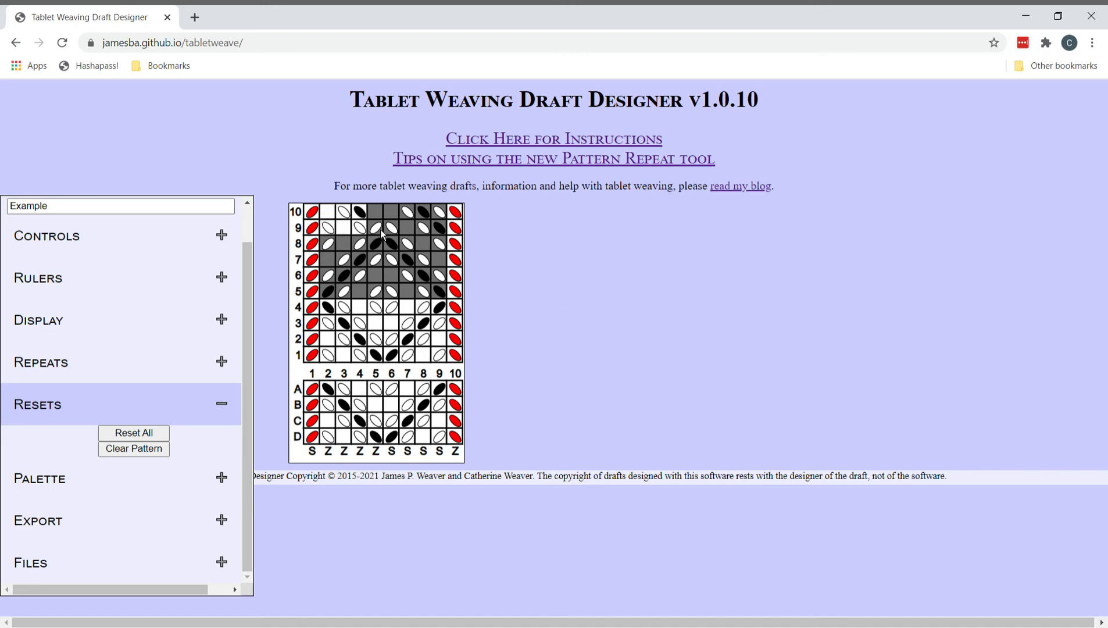
left_click(380, 230)
left_click(391, 233)
left_click(408, 235)
left_click(424, 235)
left_click(440, 237)
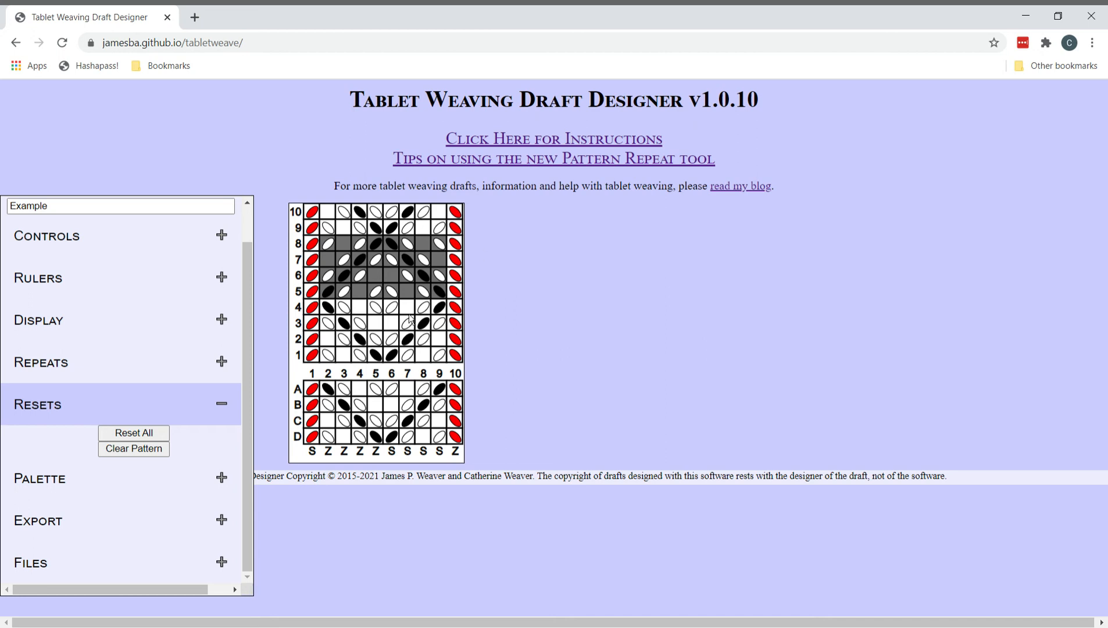
left_click(223, 406)
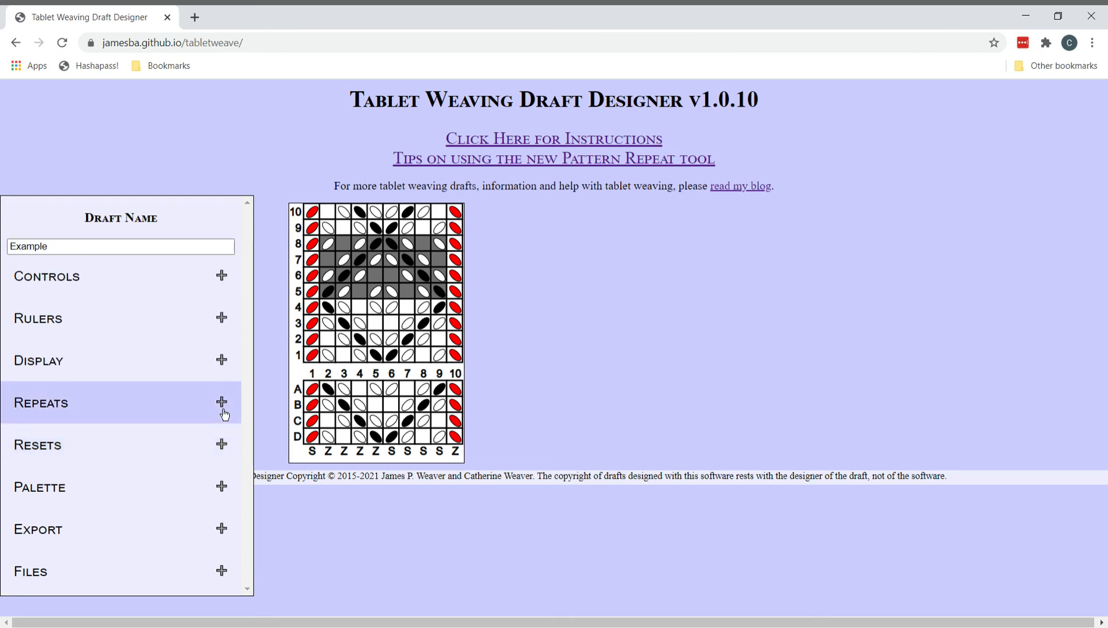
Set the export width to 500 px and export the draft as a JPEG image
left_click(225, 530)
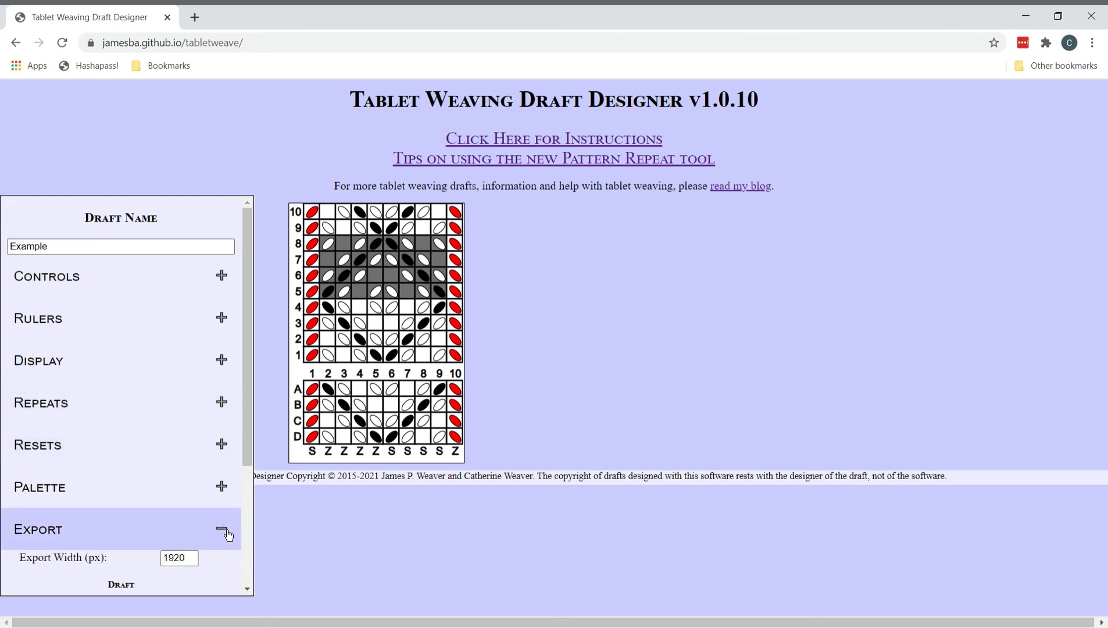
scroll(204, 465, "down", 3)
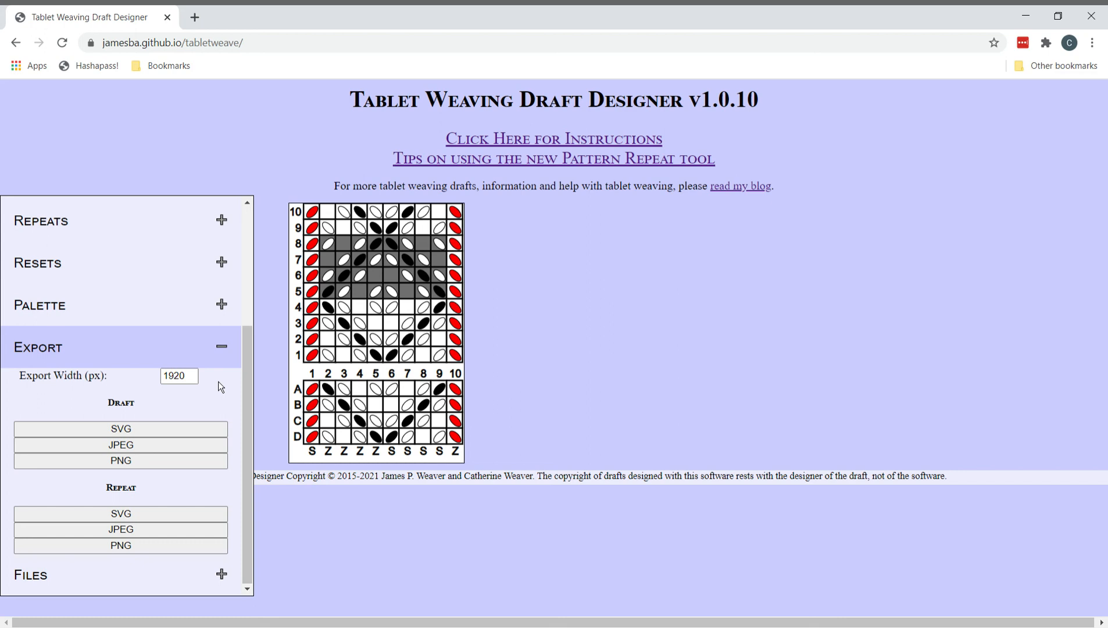
left_click_drag(192, 381, 168, 382)
type("500")
left_click(226, 391)
left_click(152, 425)
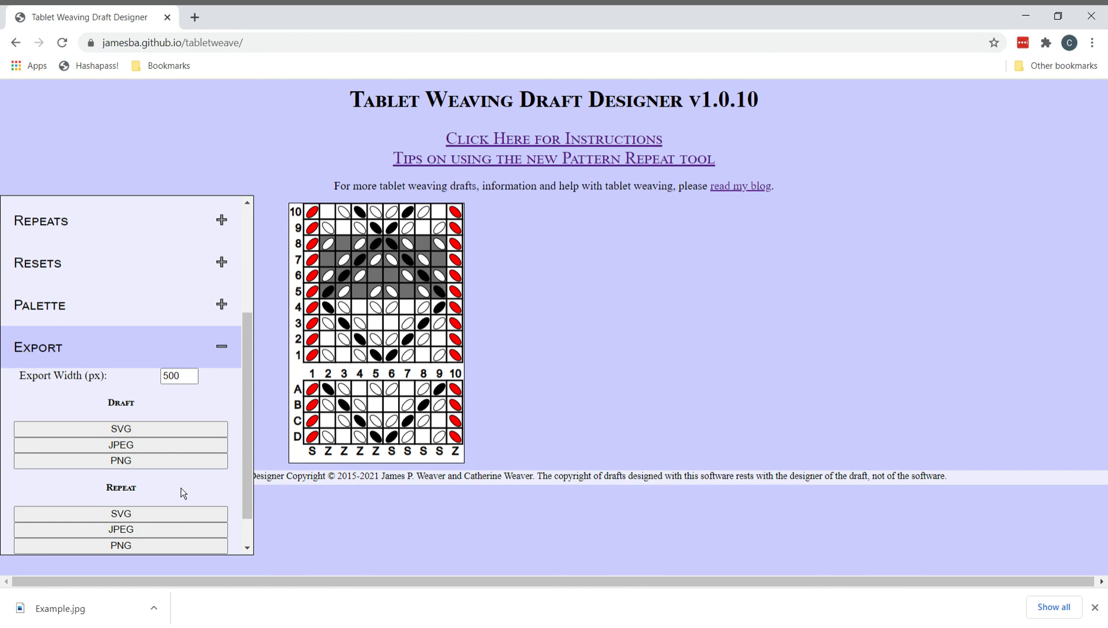
Export the draft's pattern repeat as a JPEG image and close the export options
left_click_drag(249, 367, 255, 435)
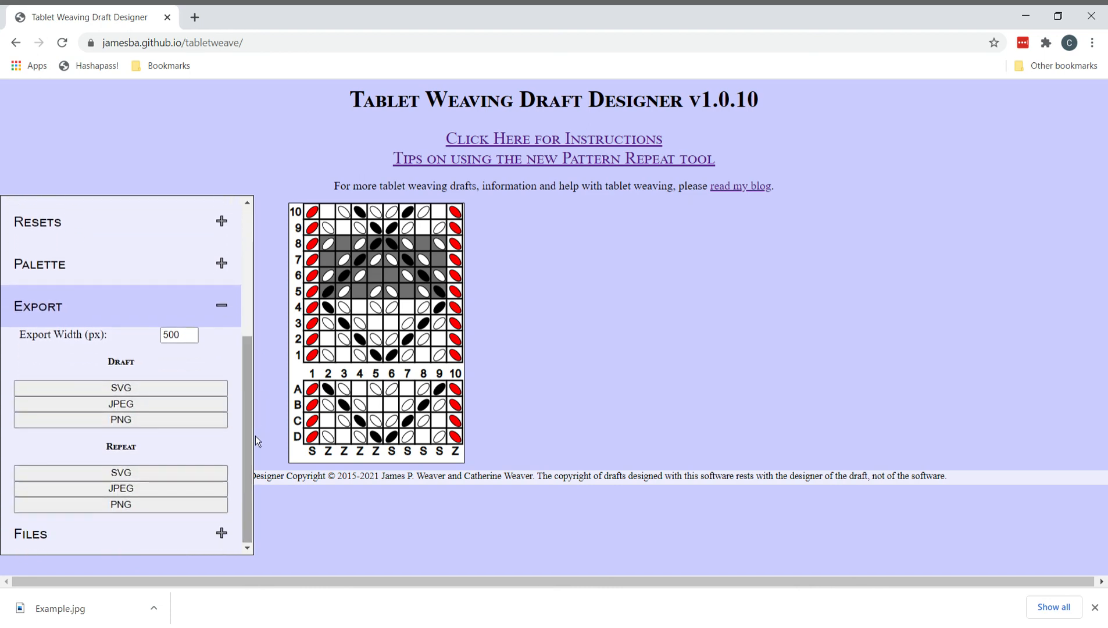
left_click(133, 495)
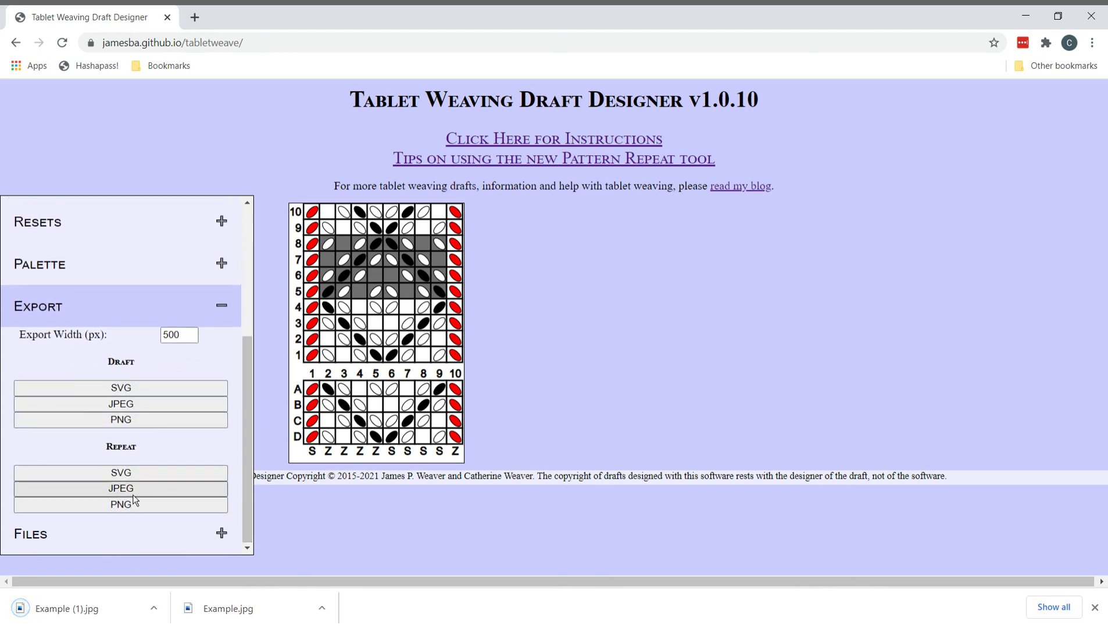
left_click(225, 309)
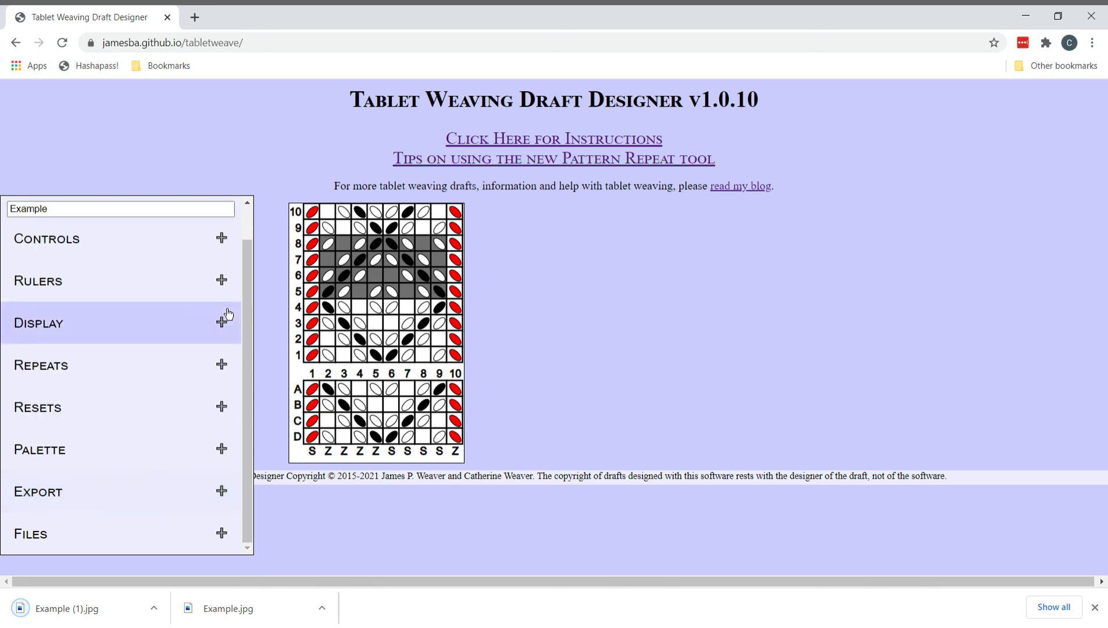
Save the Example draft as a TDD file through the file options
left_click(222, 534)
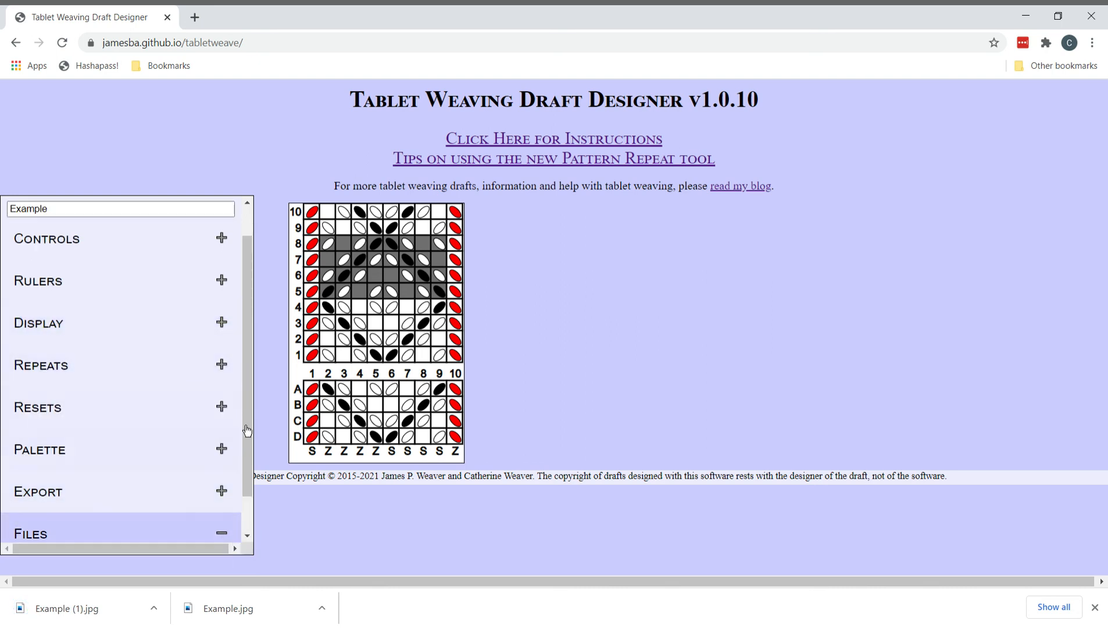
scroll(252, 409, "down", 1)
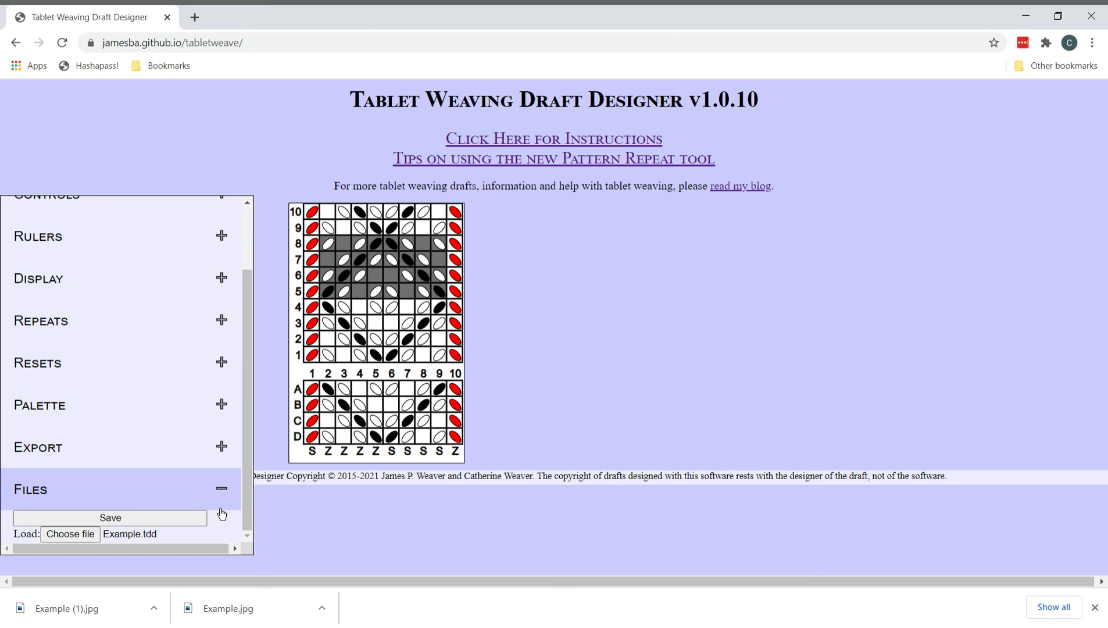
left_click(150, 522)
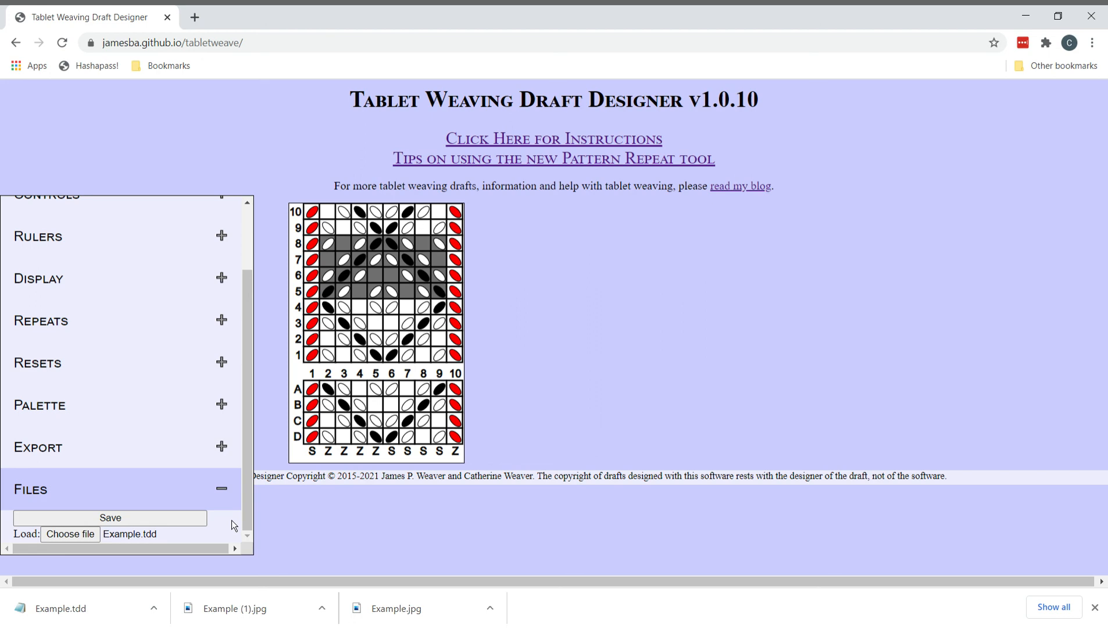
Load the saved draft file Orphery_1.1.tdd and look over its pattern
left_click(70, 541)
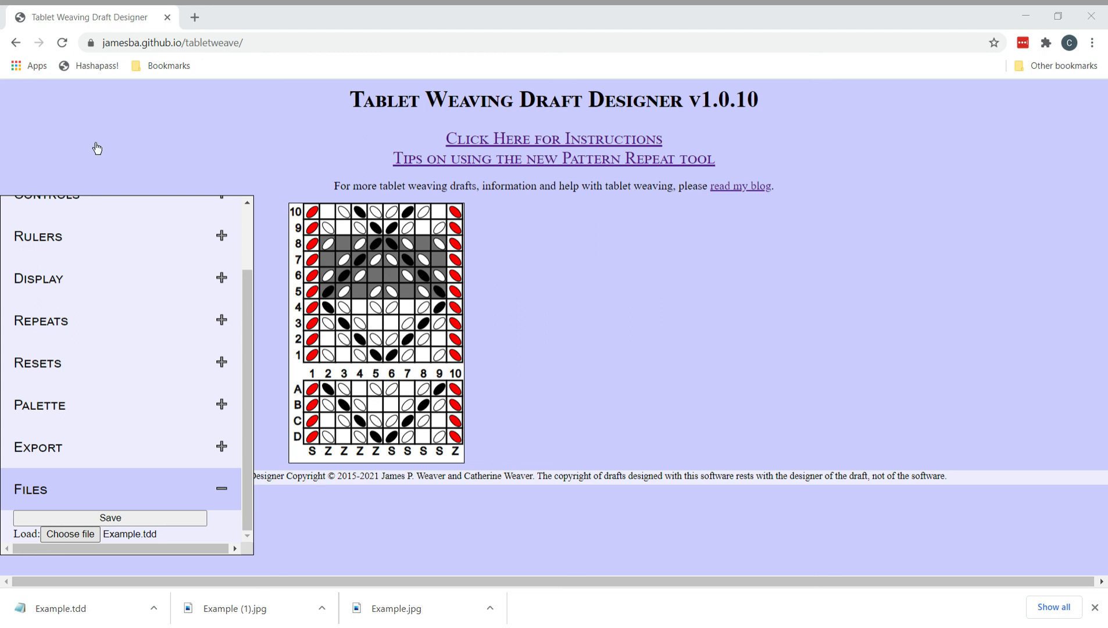
double_click(177, 131)
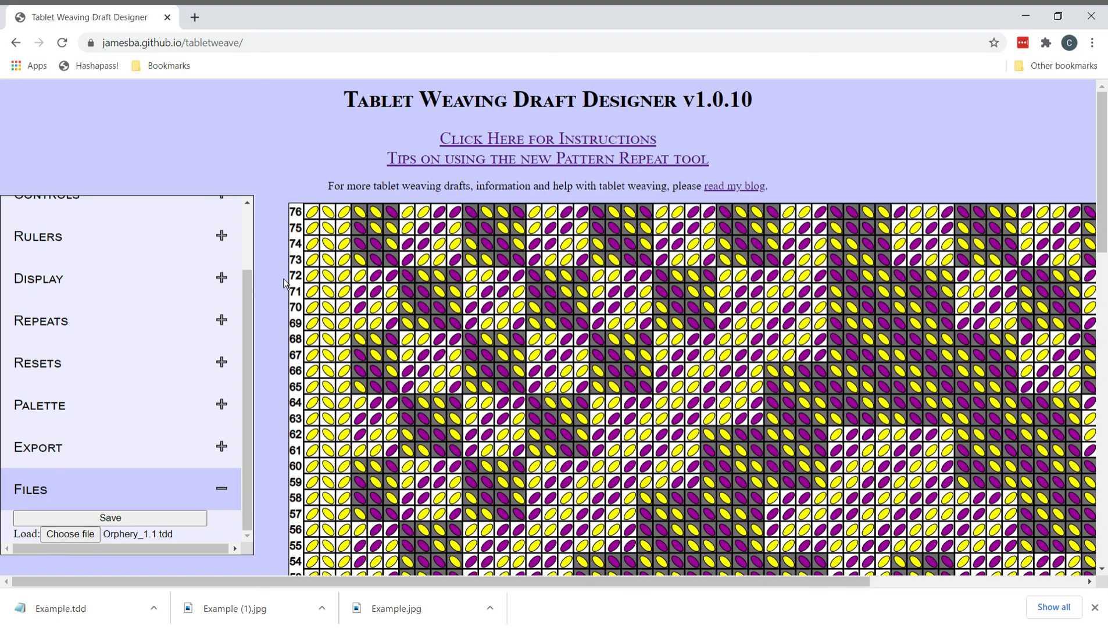
scroll(285, 284, "down", 3)
scroll(284, 283, "down", 6)
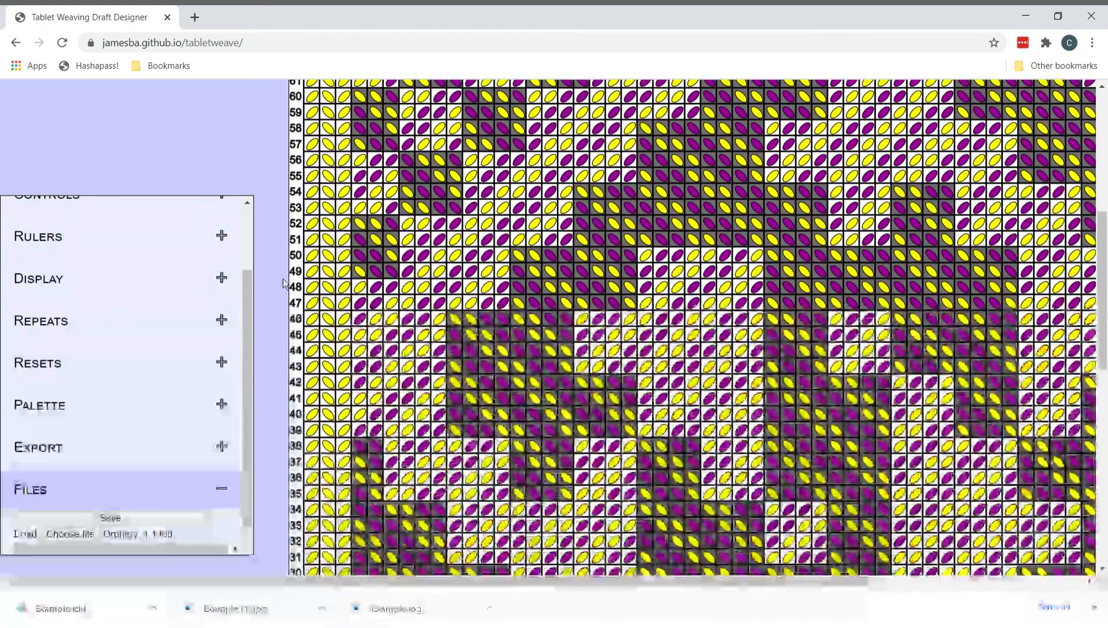
scroll(286, 284, "right", 2)
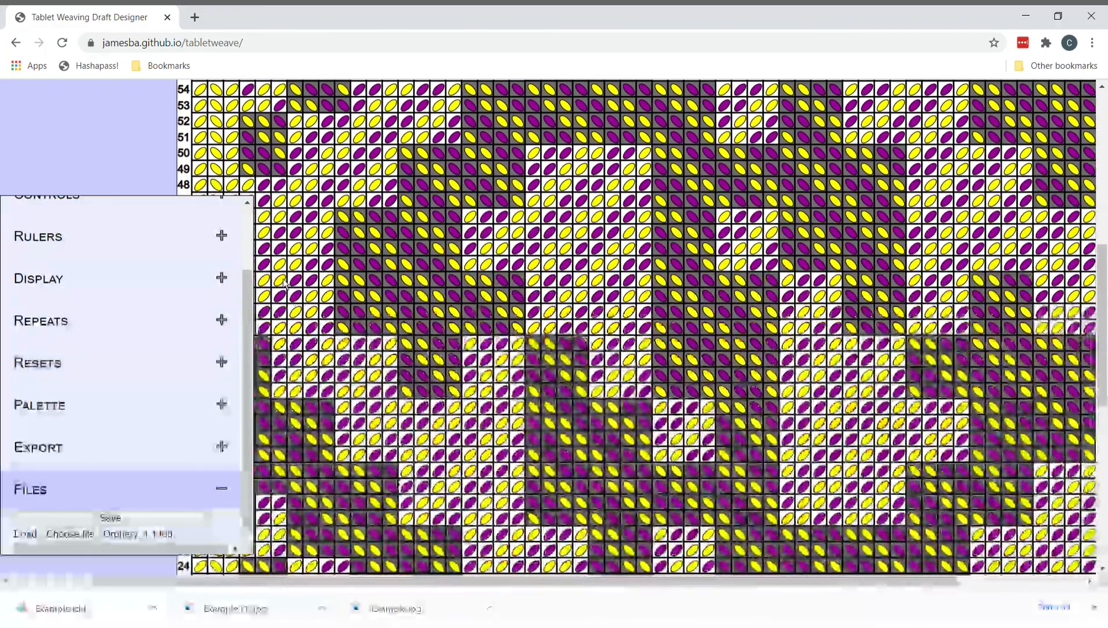
Reduce the visual scale of the loaded draft to -6 and look over the whole pattern
left_click_drag(250, 360, 250, 297)
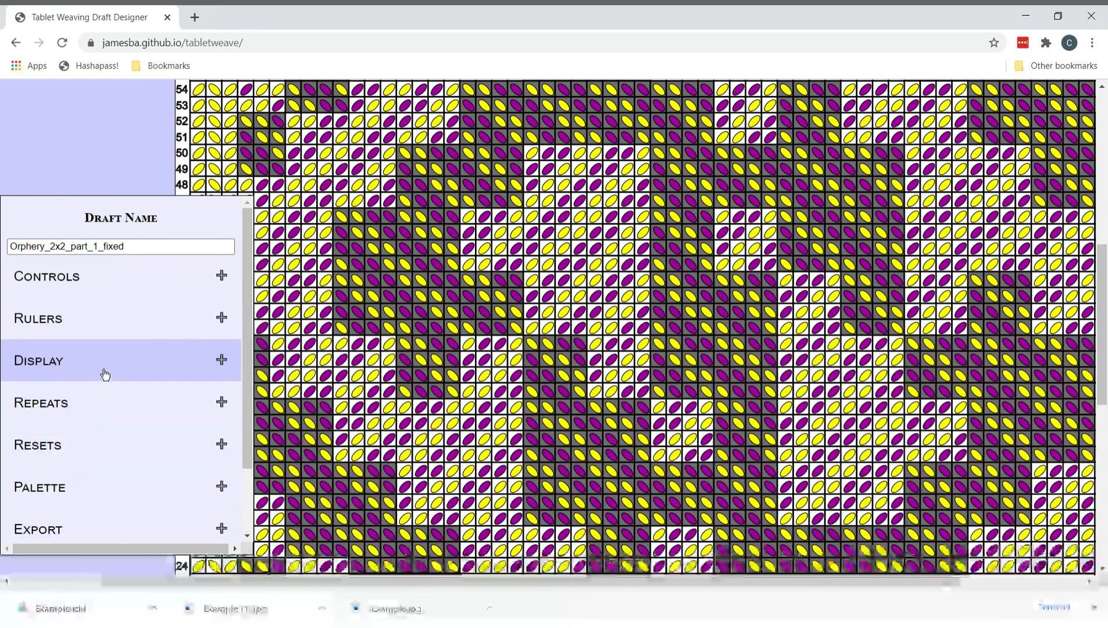
left_click(230, 368)
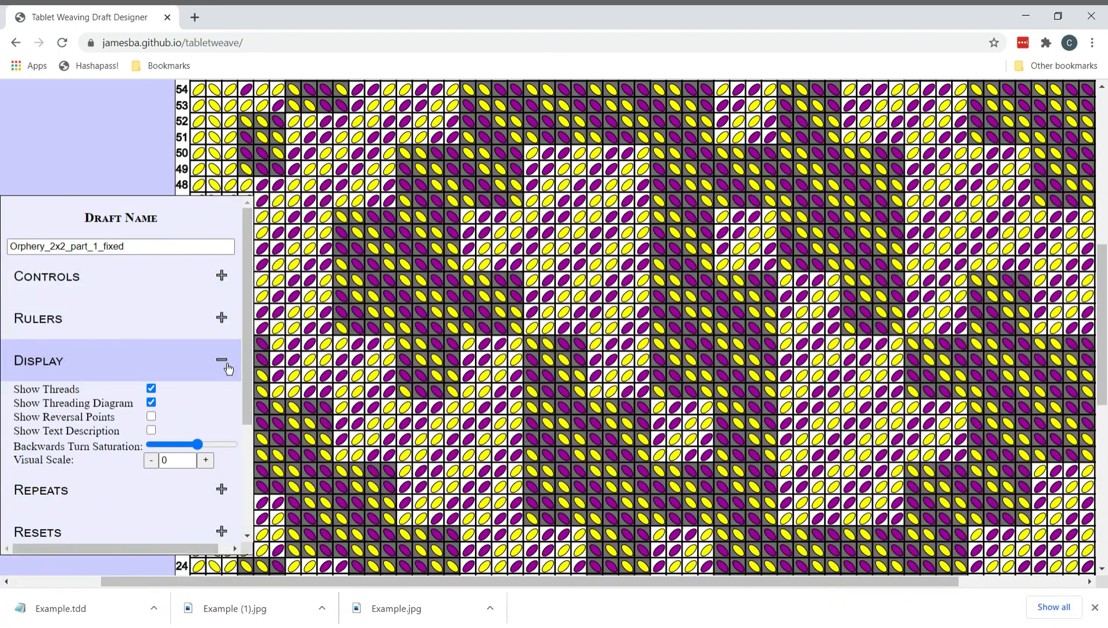
left_click(152, 462)
left_click(153, 461)
left_click(152, 461)
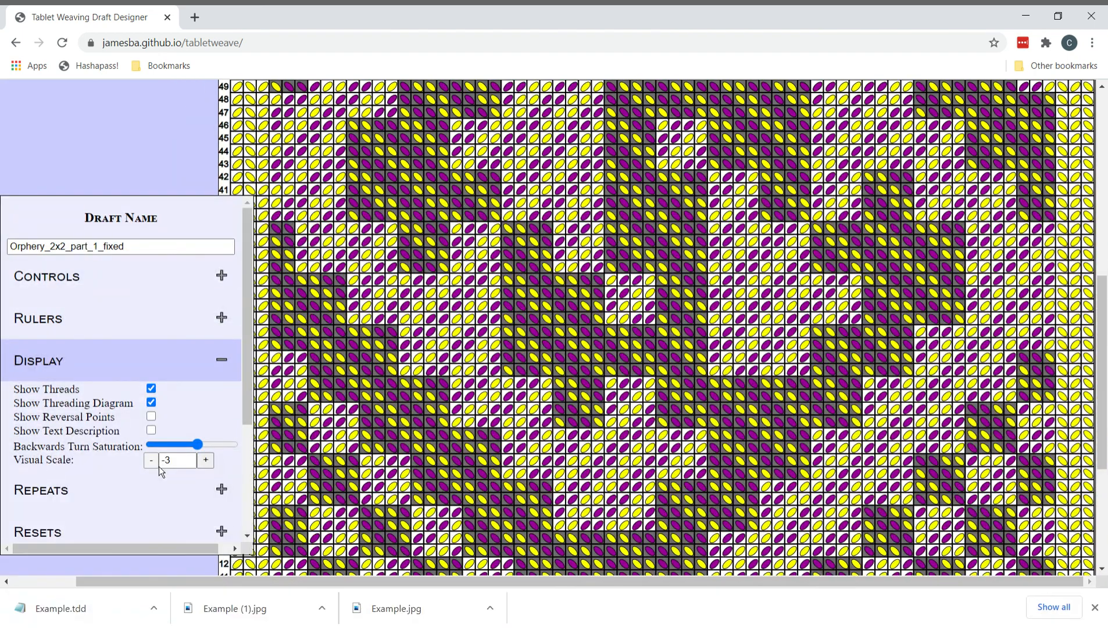
left_click(157, 465)
left_click(157, 465)
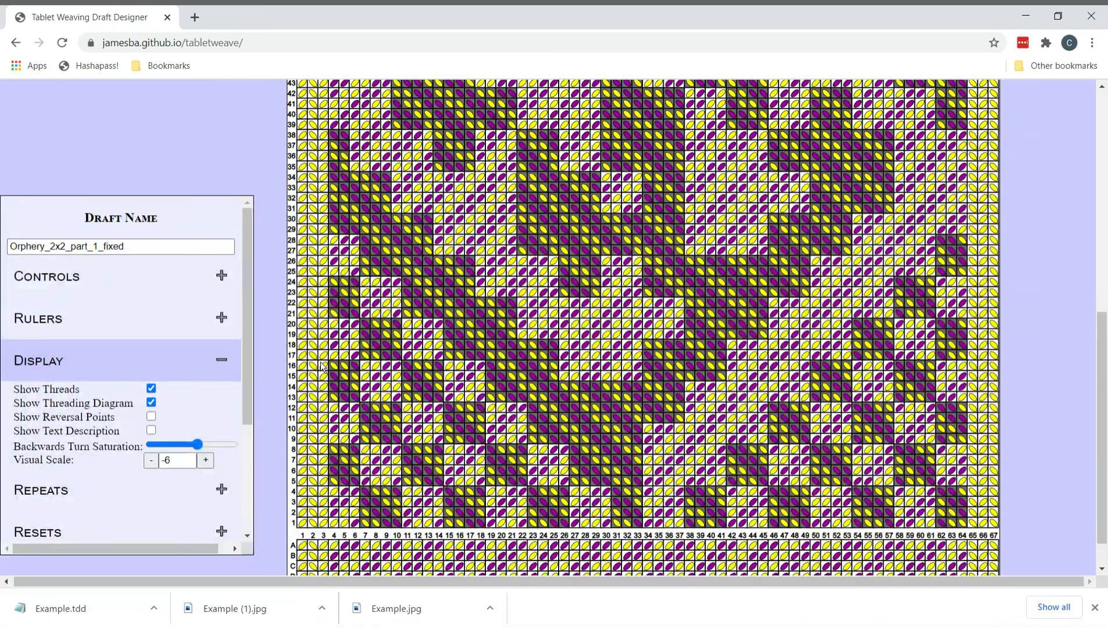
scroll(321, 366, "up", 5)
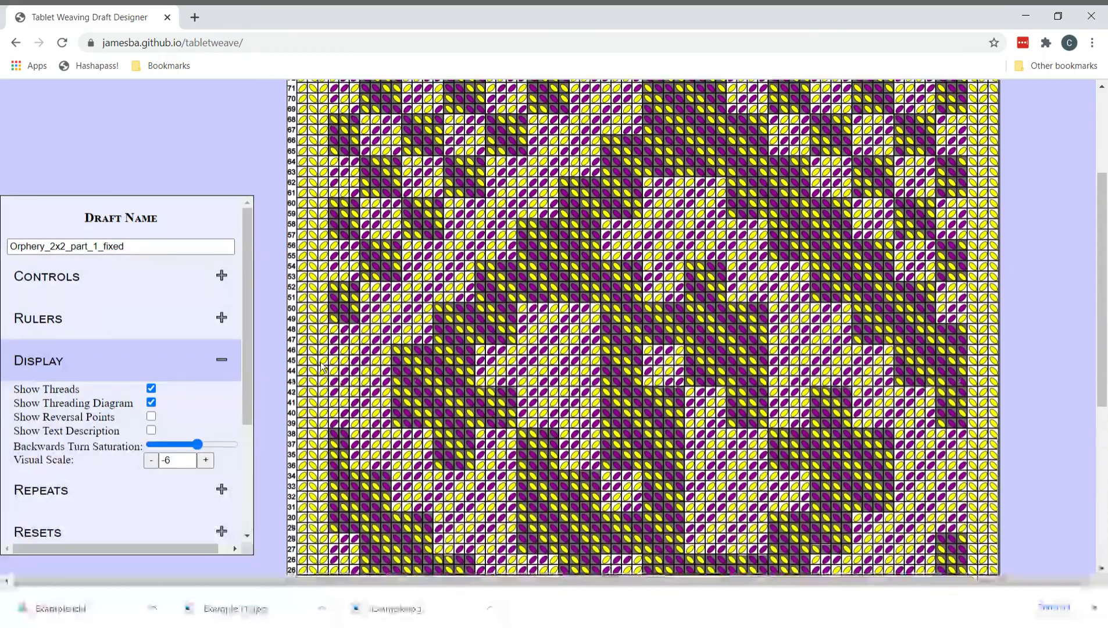
scroll(322, 366, "down", 5)
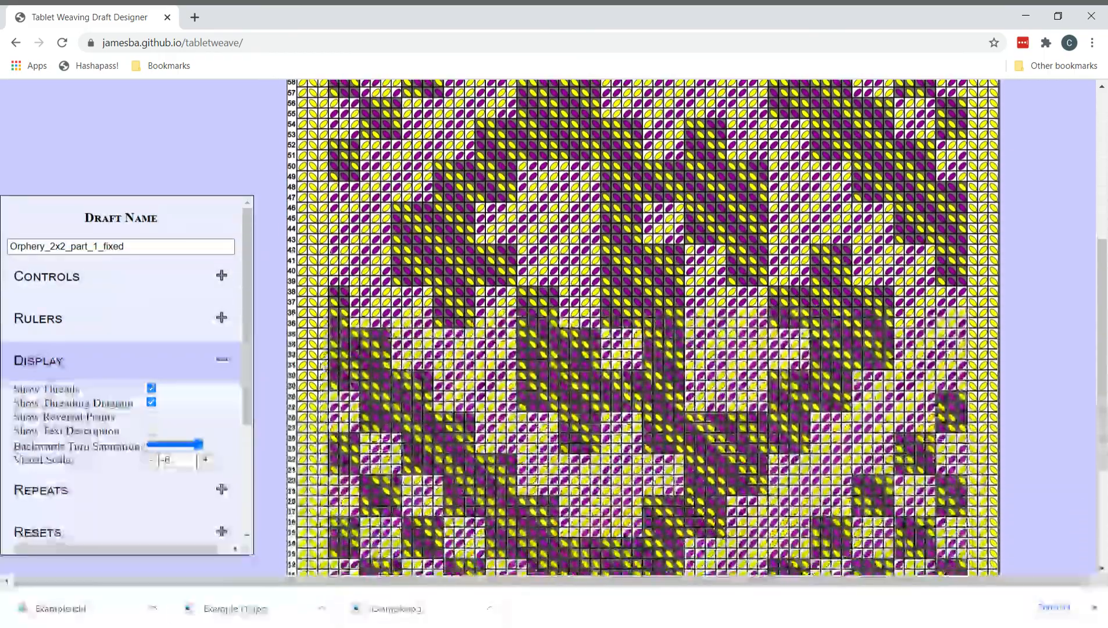
scroll(322, 366, "up", 1)
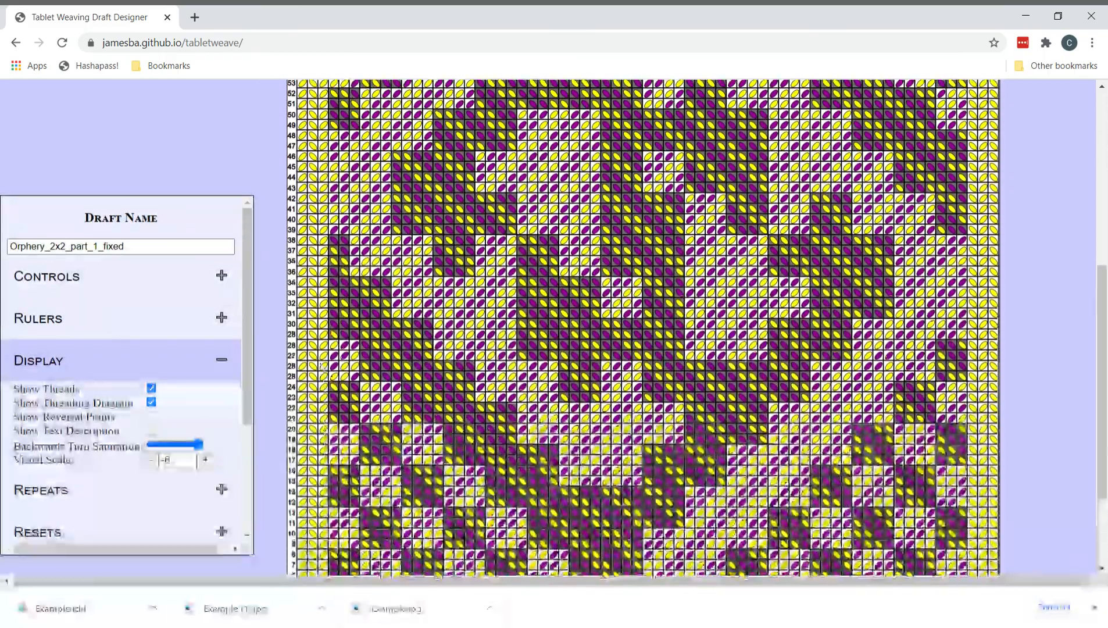
scroll(322, 366, "up", 1)
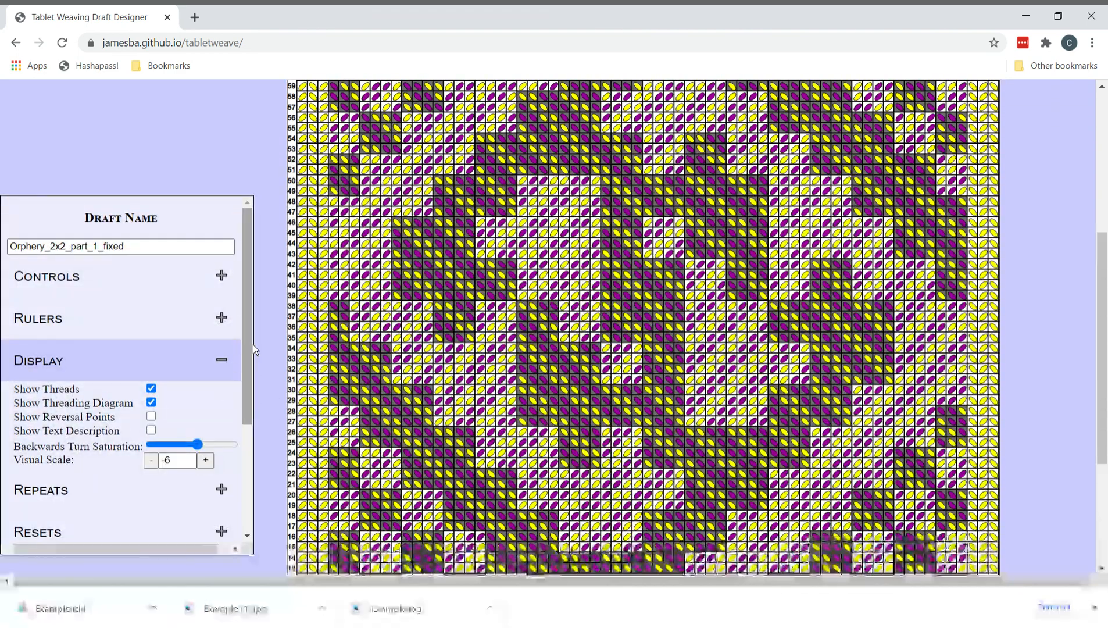
Collapse the file options and the display options
left_click_drag(249, 344, 249, 452)
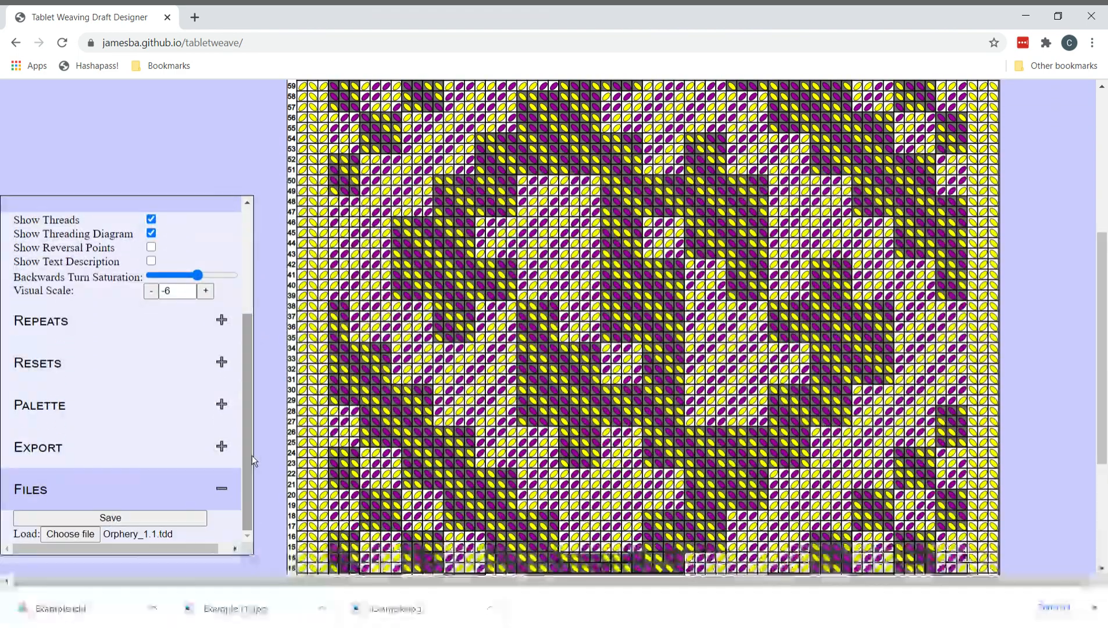
left_click(228, 497)
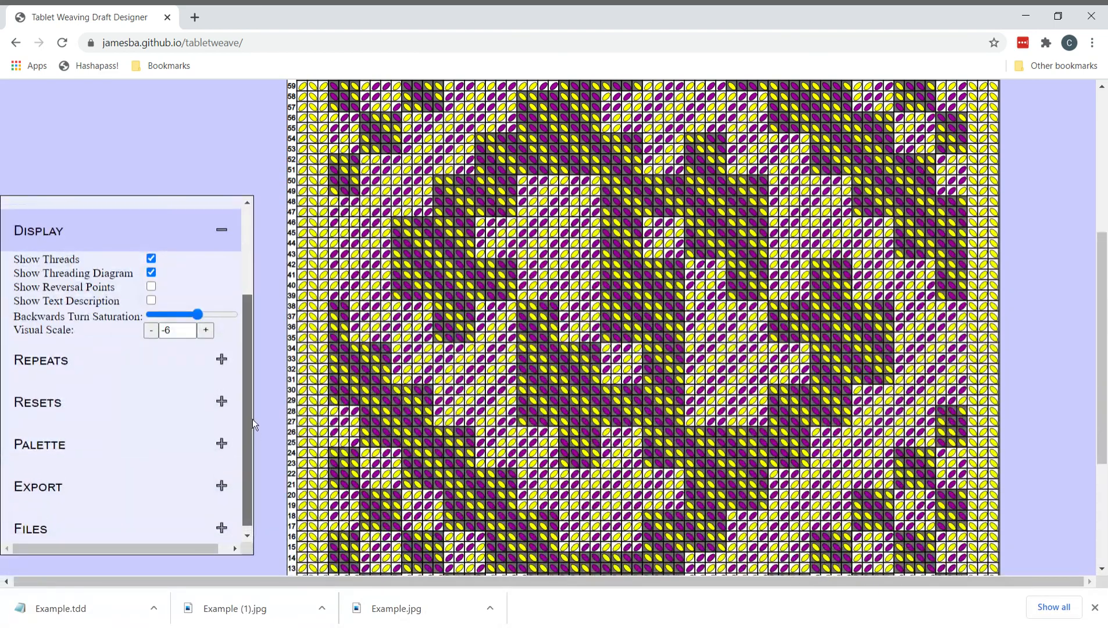
left_click_drag(254, 433, 255, 339)
left_click(225, 360)
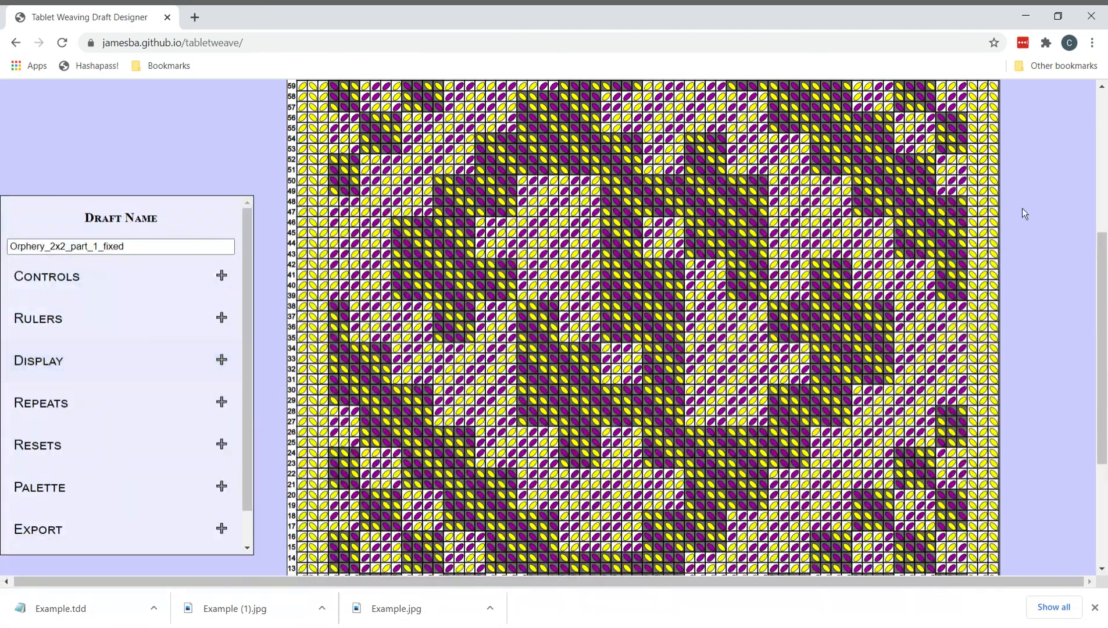